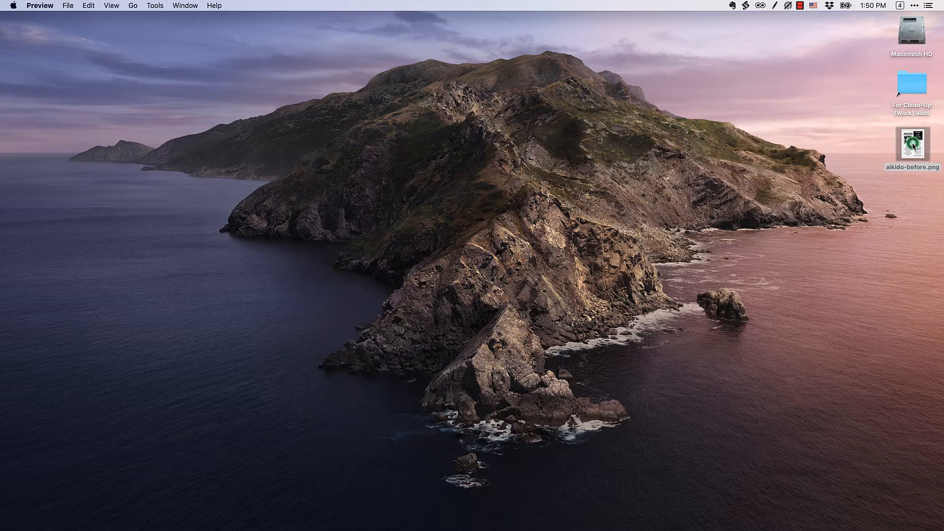
Close the flyer preview and bring Affinity Designer to the front
drag(210, 22, 524, 29)
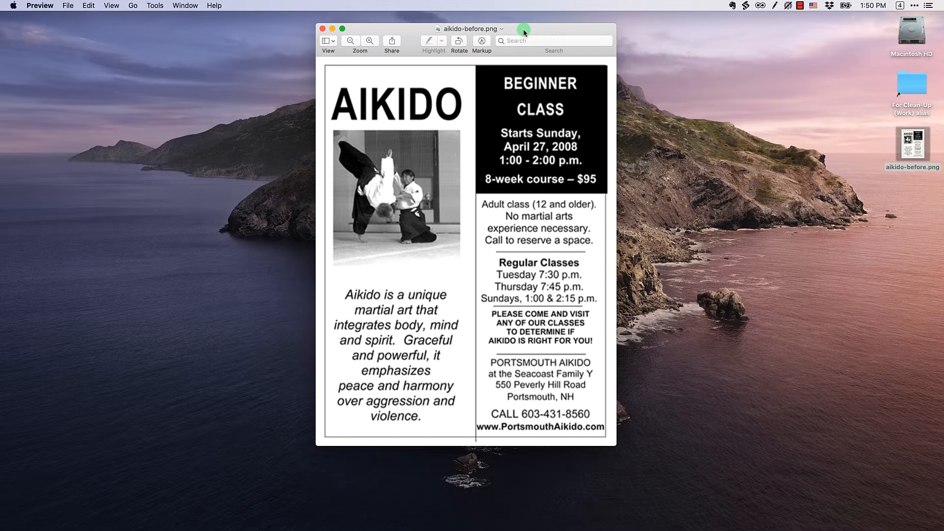
click(323, 29)
click(421, 41)
key(super+Tab)
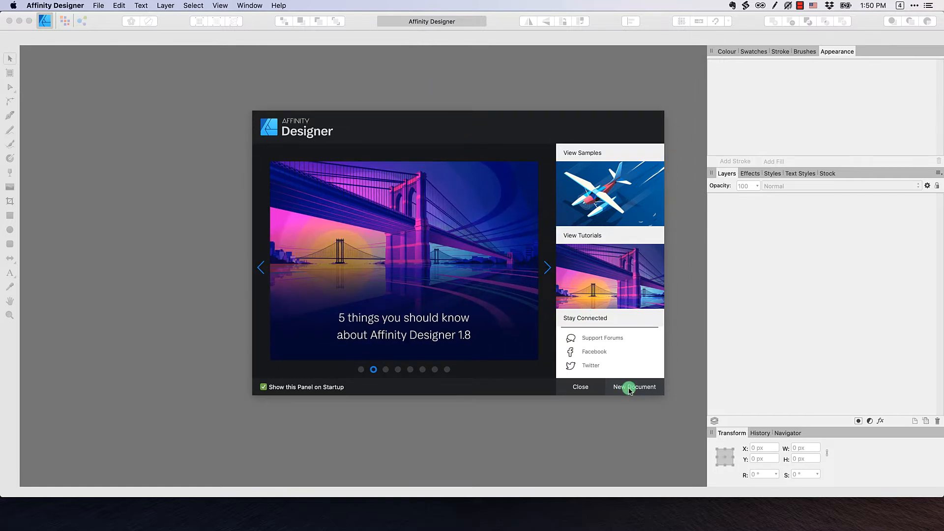
Start a new print document using the Letter page-size preset
click(630, 387)
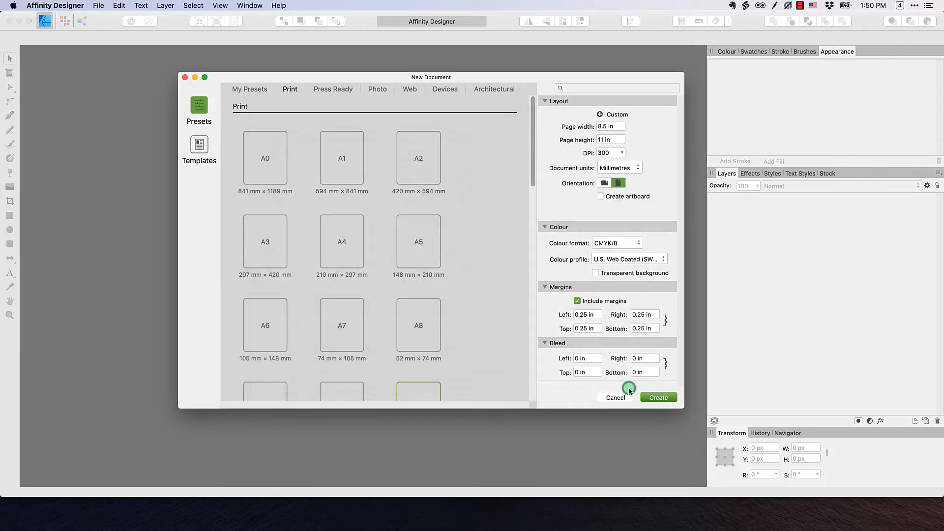
click(249, 89)
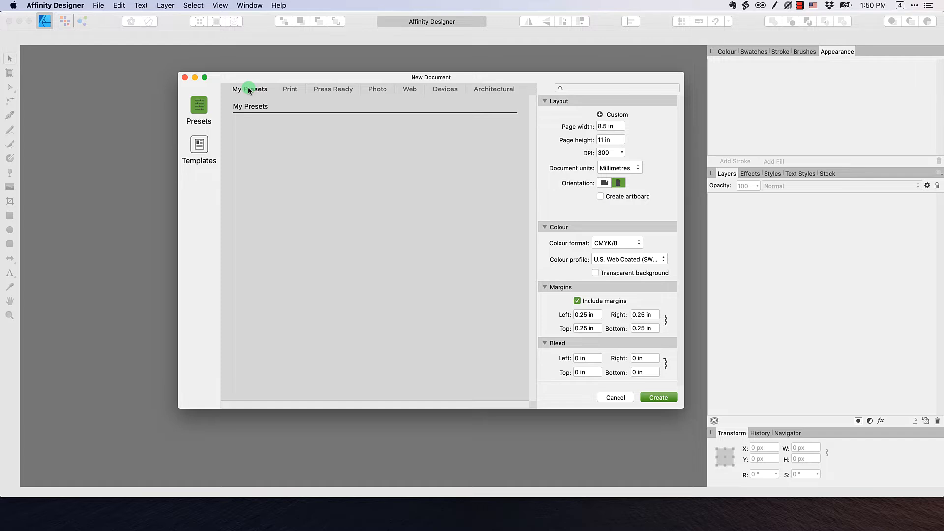
click(290, 90)
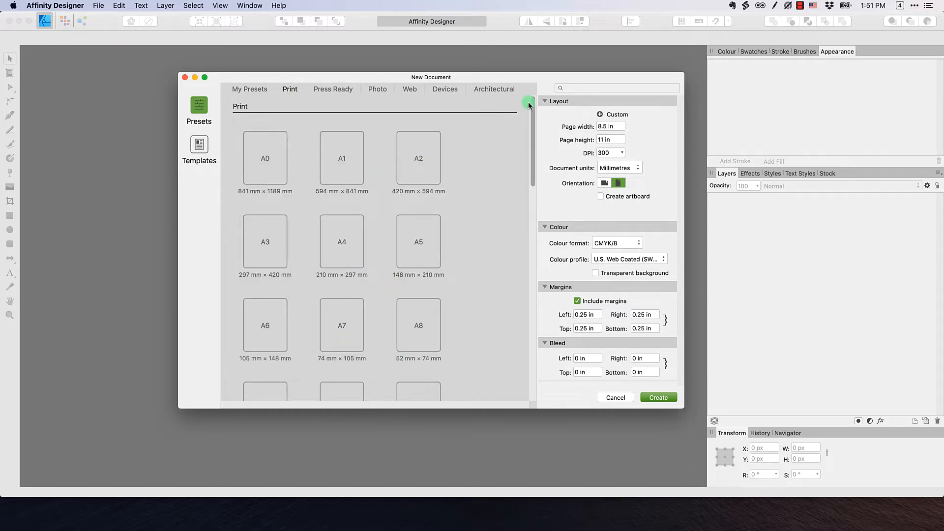
drag(531, 105, 531, 147)
click(408, 265)
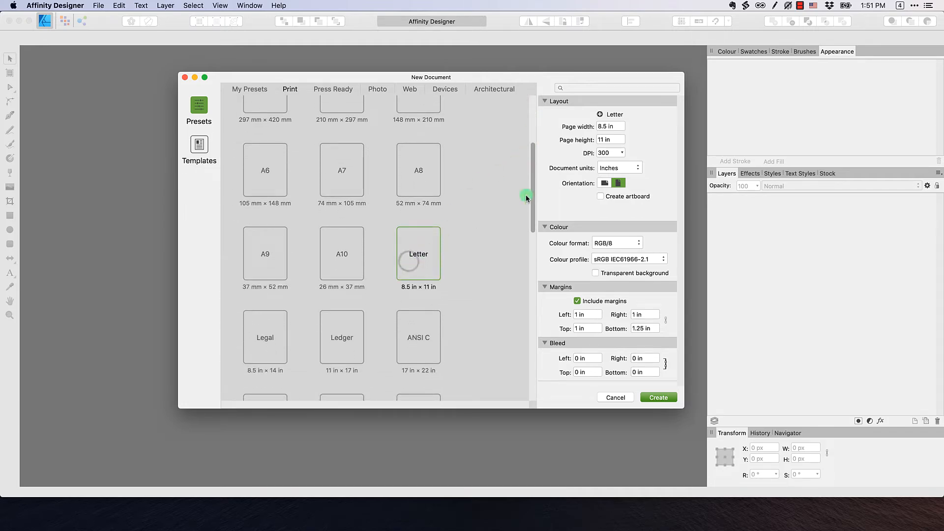
Keep inches and CMYK/8, and set all four margins to 0.25 in
click(578, 170)
click(608, 168)
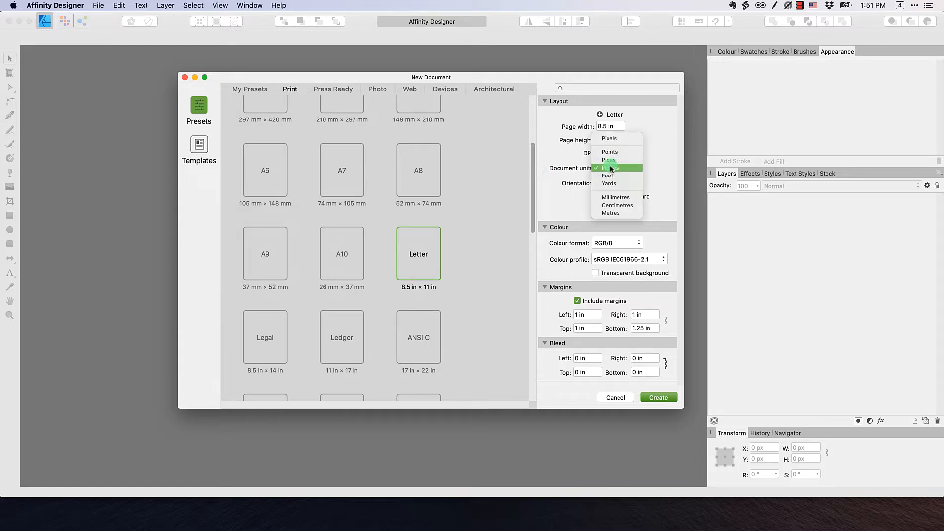
click(612, 168)
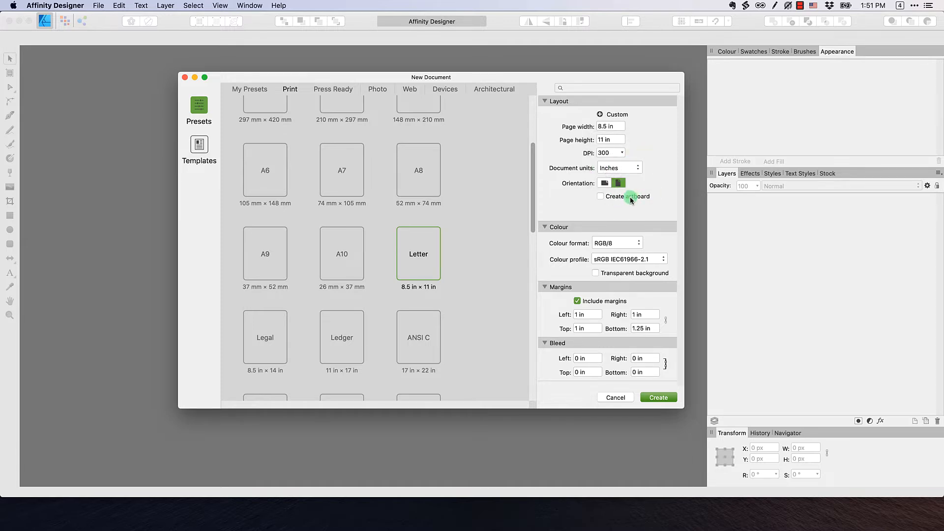
click(613, 243)
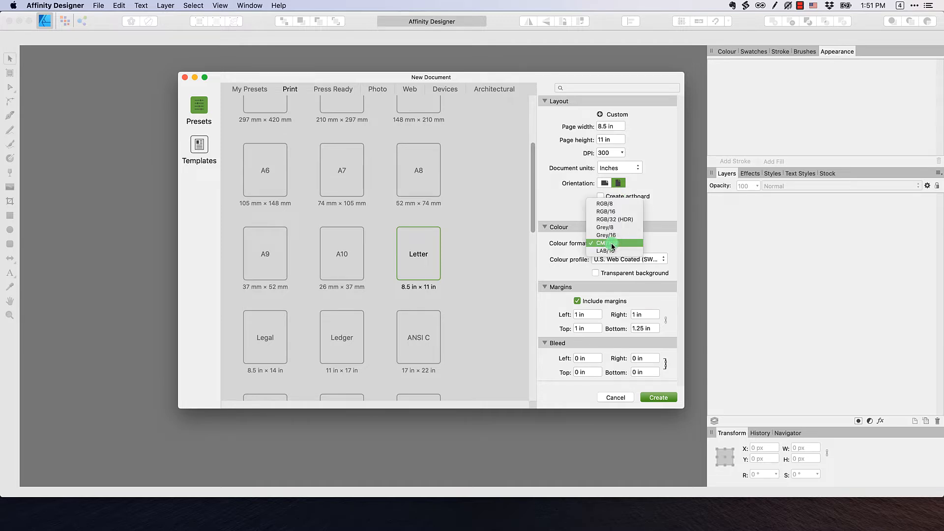
click(612, 243)
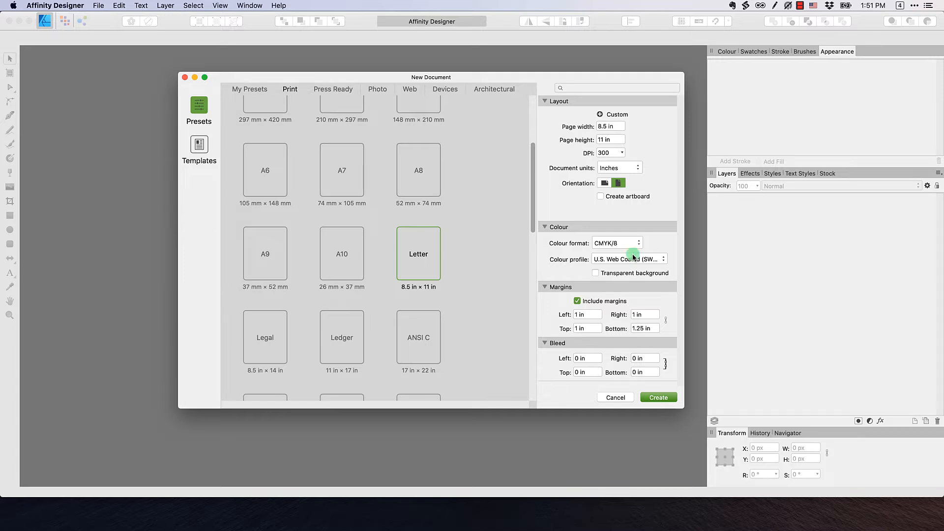
drag(588, 315, 562, 313)
drag(595, 317, 526, 318)
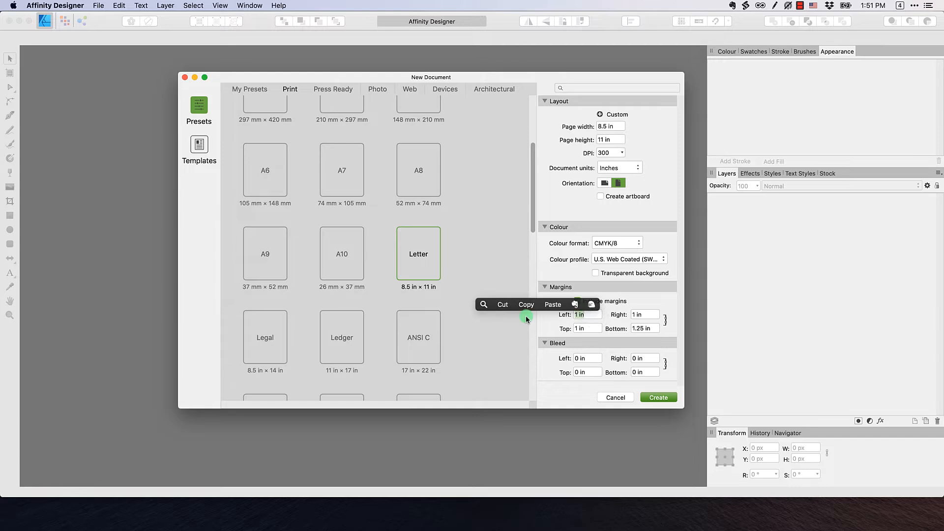
text(.25)
key(Return)
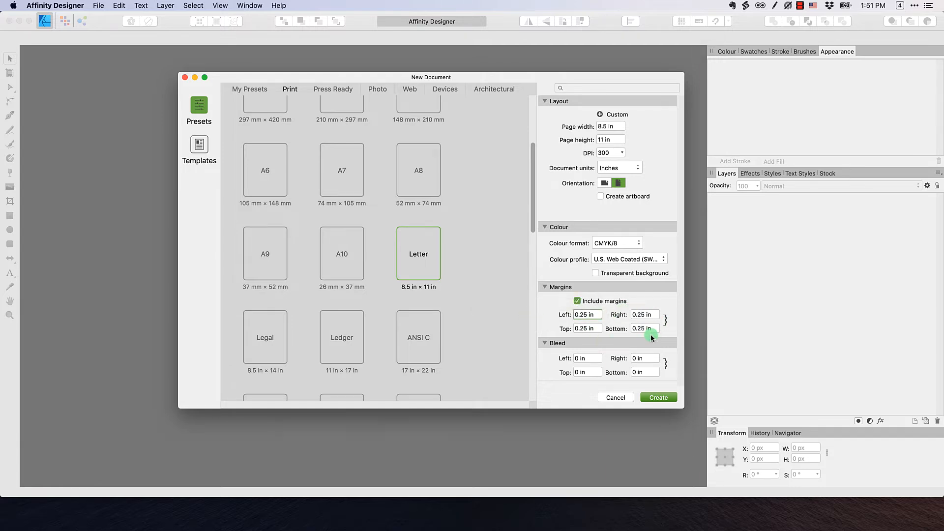
Create the Letter document and save it as Tutorial_06
click(660, 397)
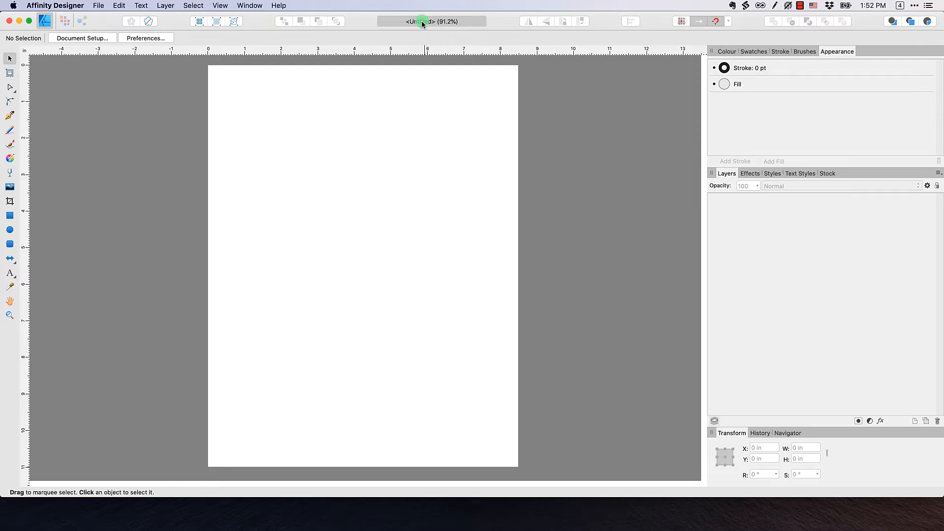
click(98, 6)
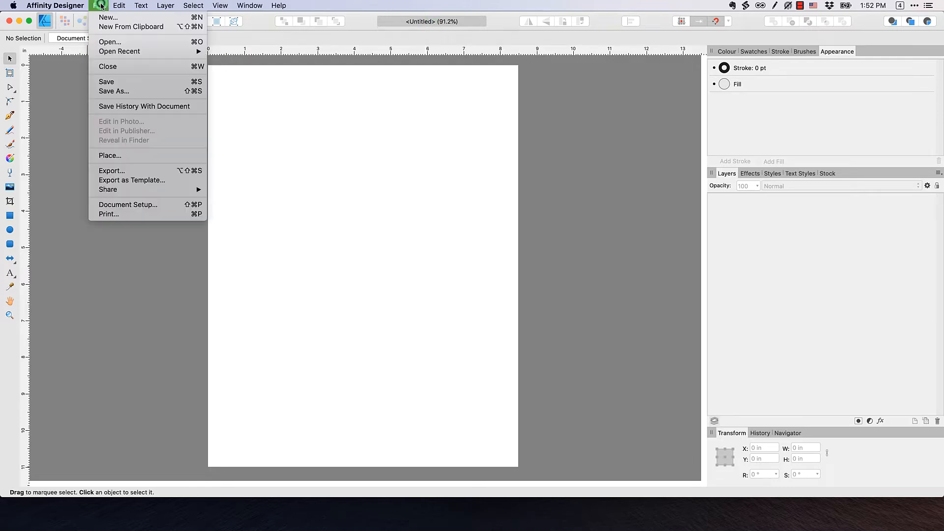
click(119, 86)
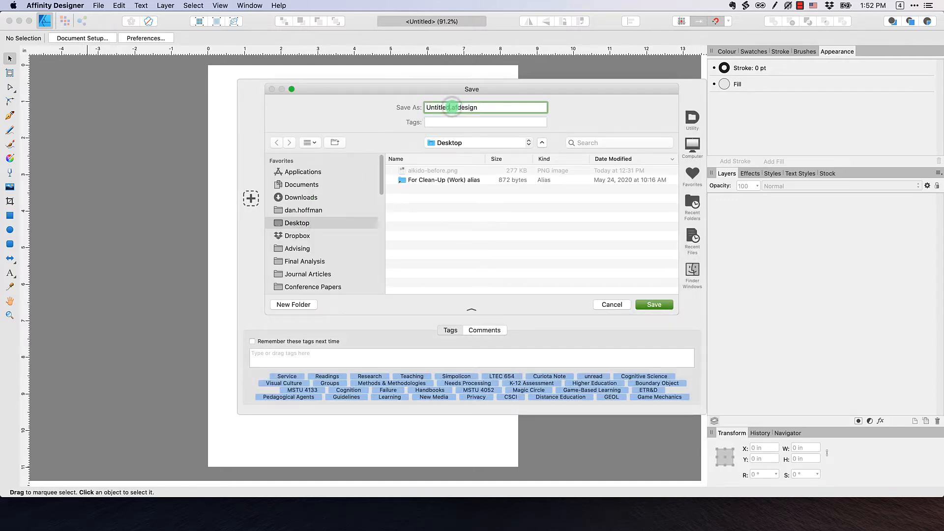
double_click(453, 107)
key(BackSpace)
text(Tutorial_06)
key(Return)
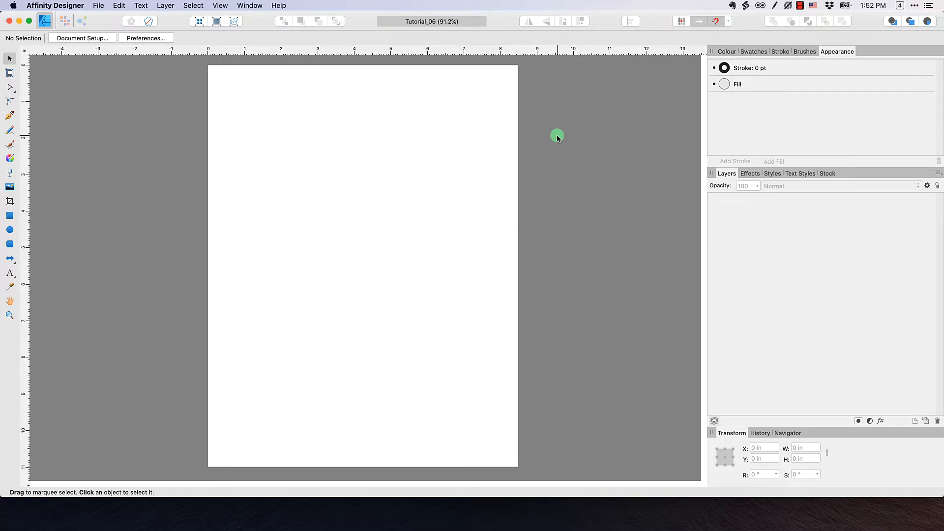
Place aikido-before.png on the page, dragging out from the page's top-left corner
click(99, 6)
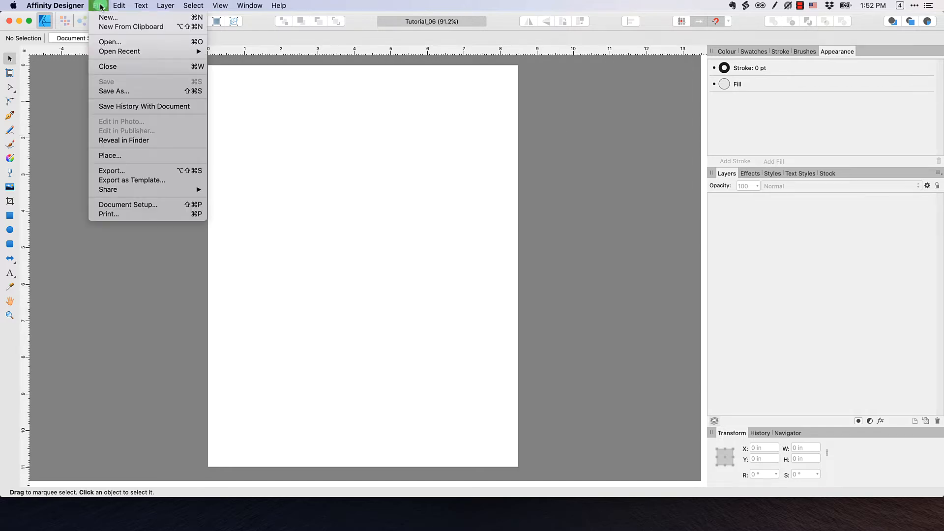
click(115, 158)
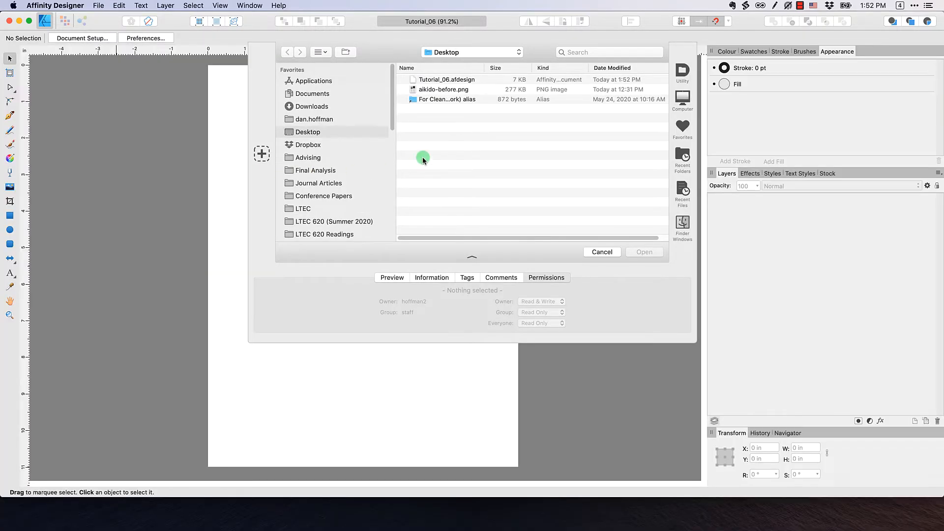
click(429, 90)
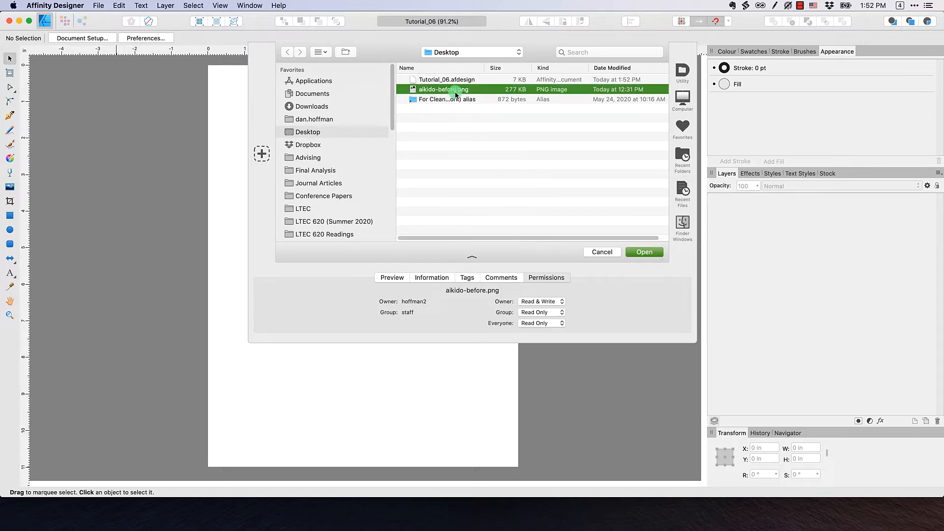
click(646, 252)
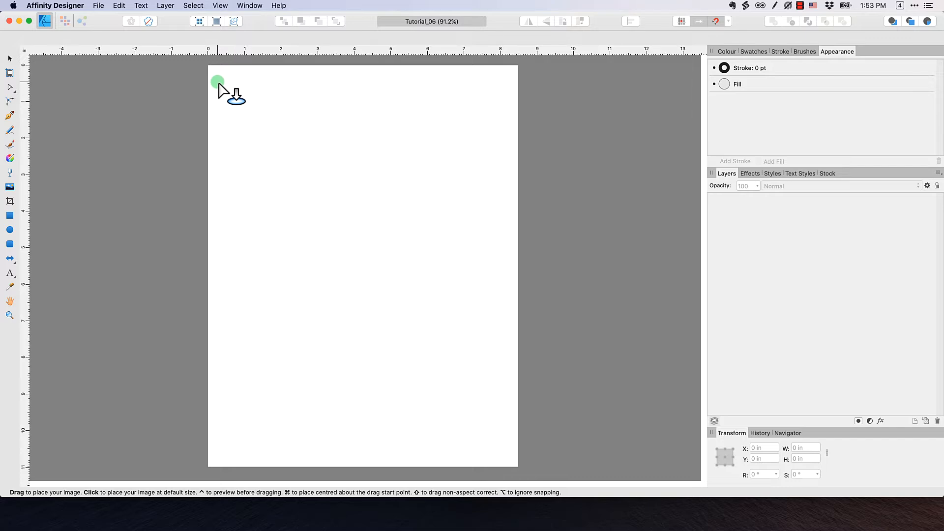
drag(218, 83, 382, 358)
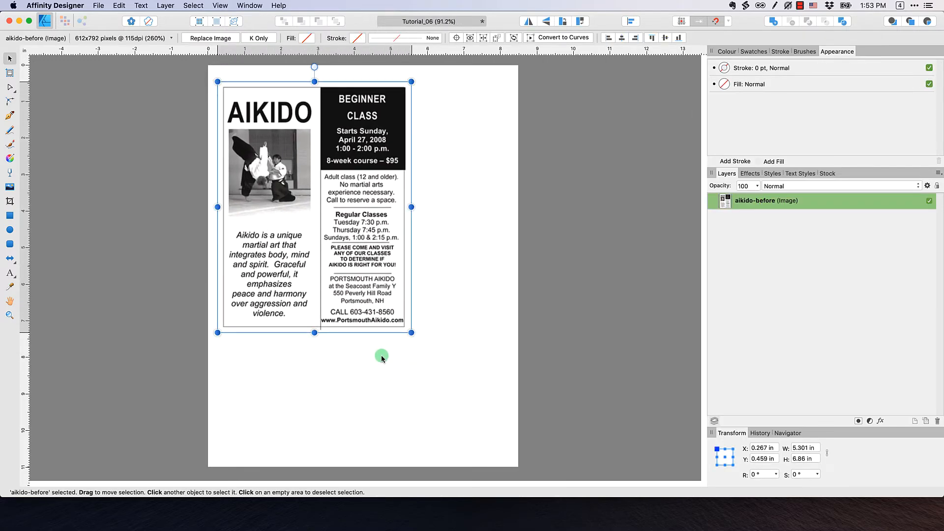
Select the flyer image and set its position to X 0, Y 0
click(10, 59)
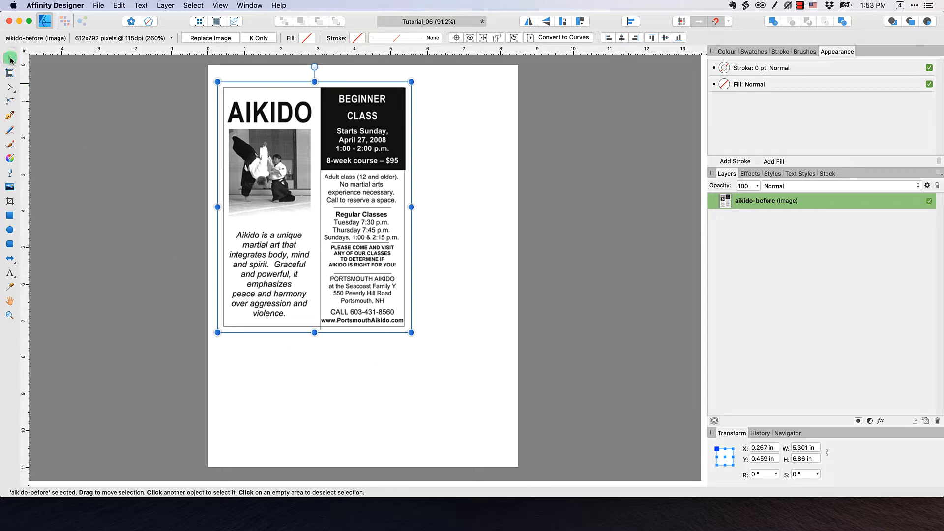
click(262, 122)
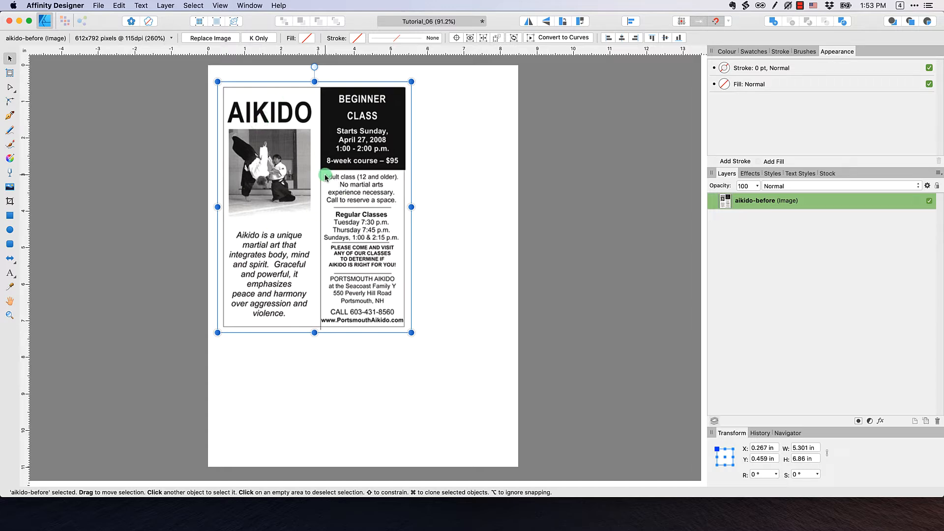
click(773, 449)
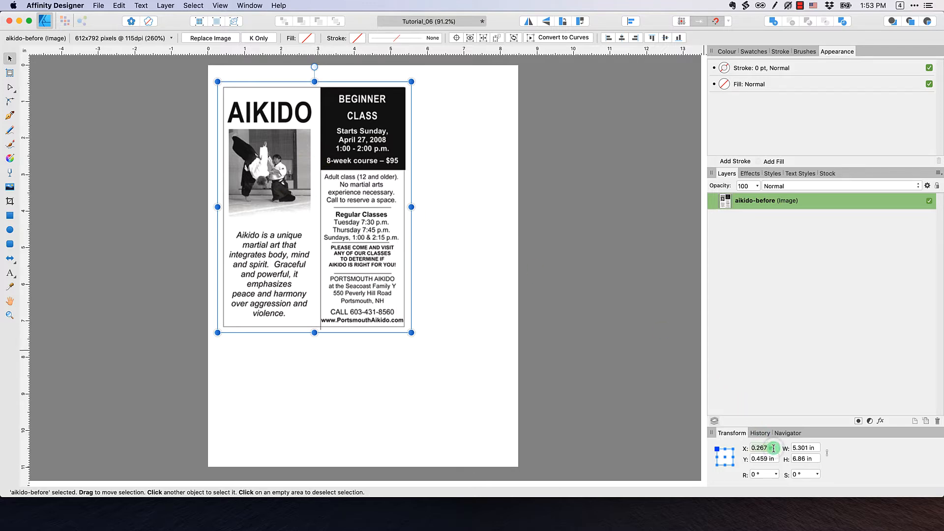
text(0)
key(Tab)
text(0)
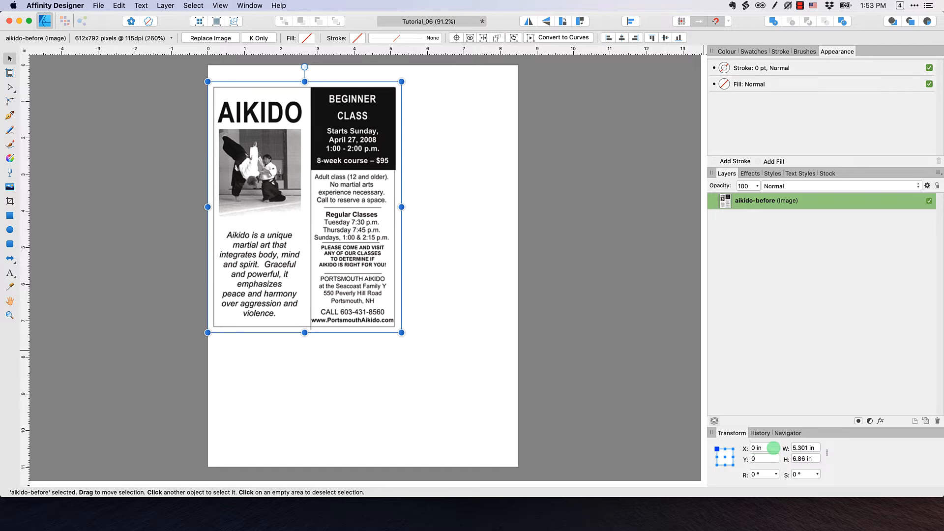
Resize the flyer image to 8.5 × 11 in so it covers the page
click(814, 447)
text(8.)
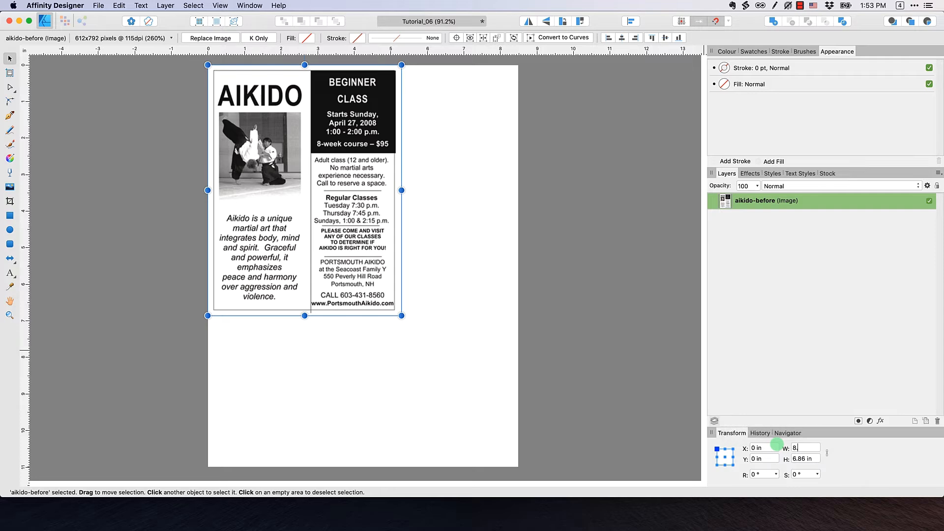
text(5)
key(Tab)
text(11)
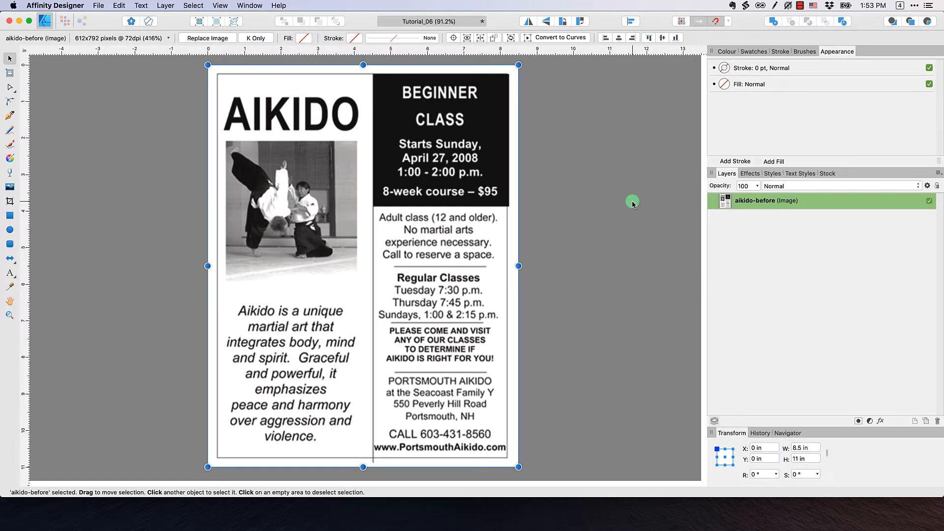
click(595, 183)
click(429, 207)
click(741, 202)
Rename the flyer image's layer to Original
click(760, 205)
double_click(764, 205)
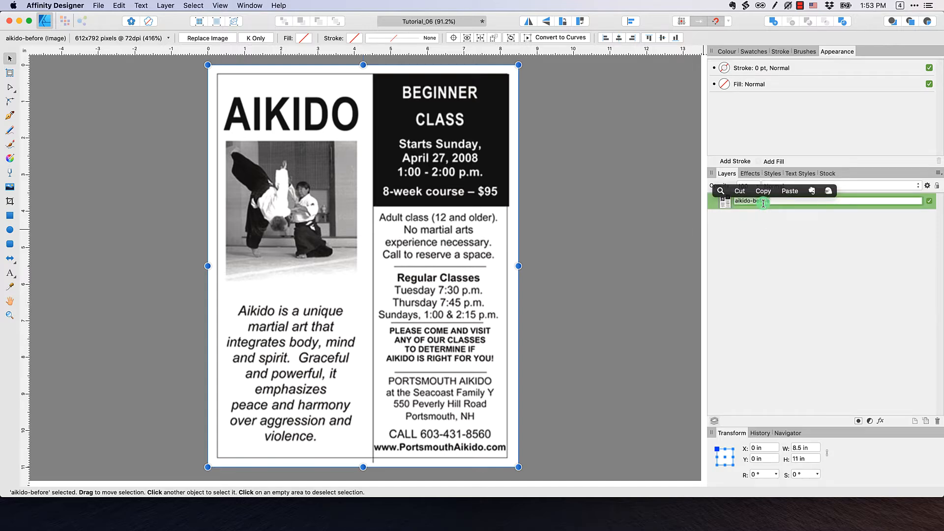
text(Original)
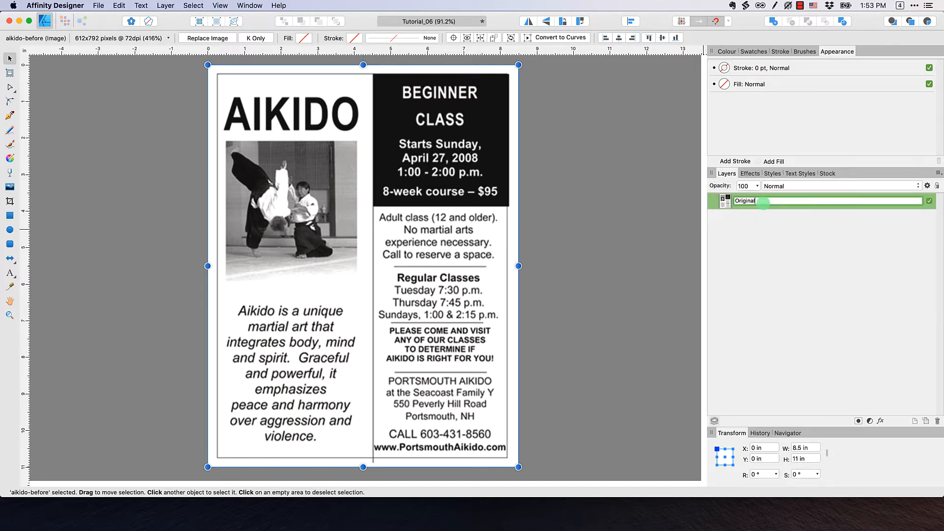
key(Return)
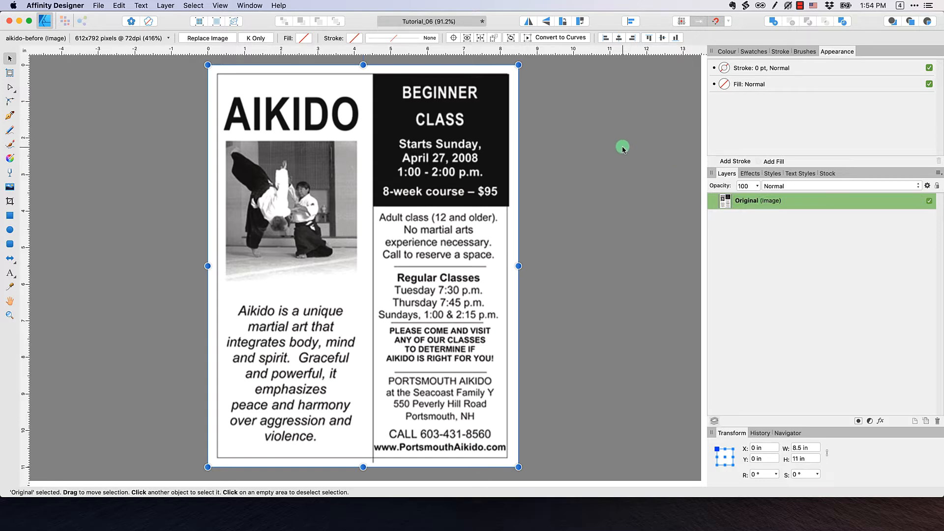
Check the Original layer's visibility, then lock the layer in place
click(621, 145)
click(776, 201)
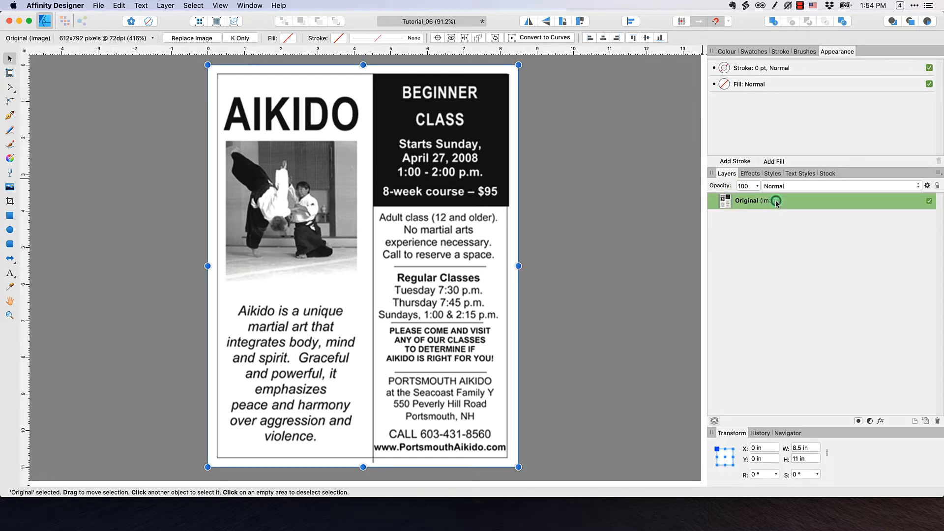
click(930, 201)
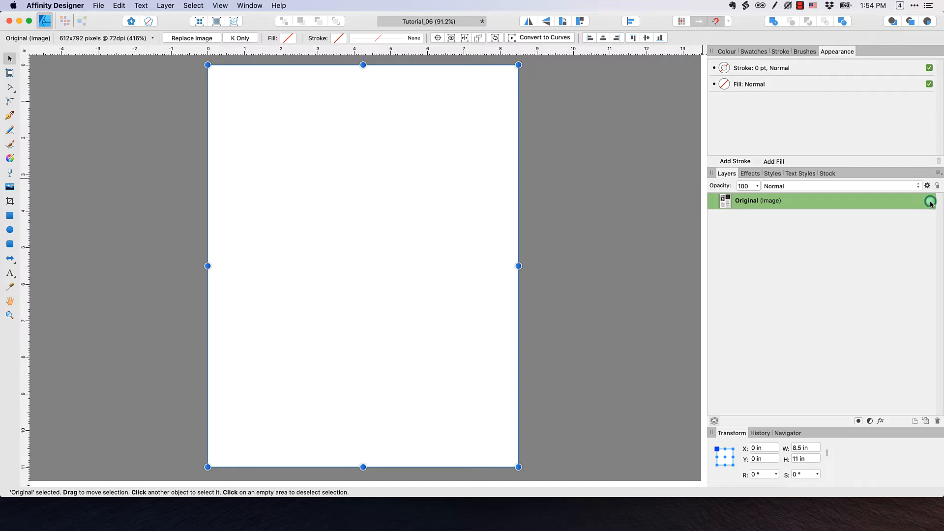
click(930, 201)
click(930, 202)
click(930, 201)
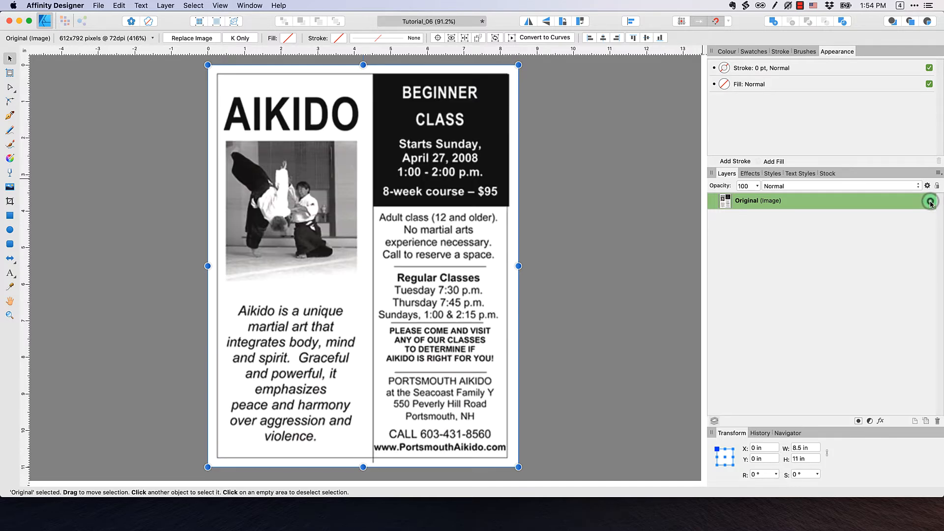
click(937, 187)
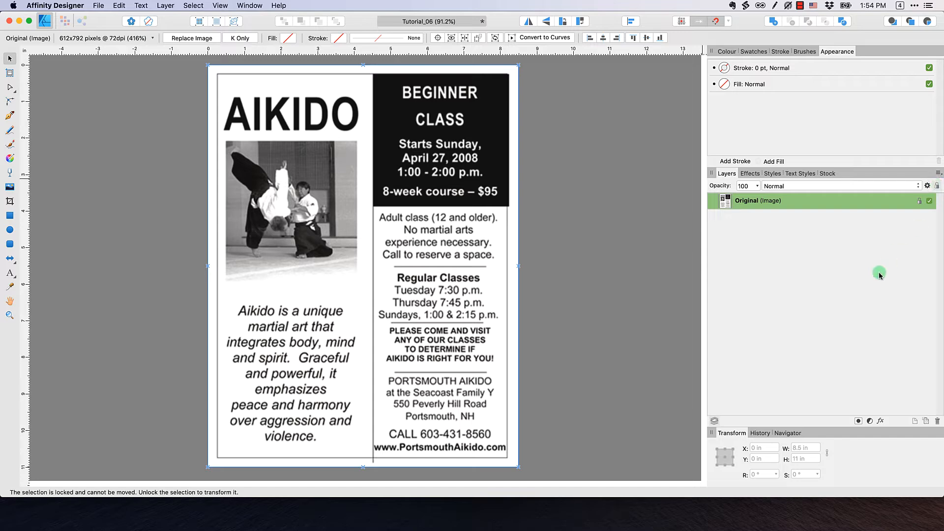
click(614, 239)
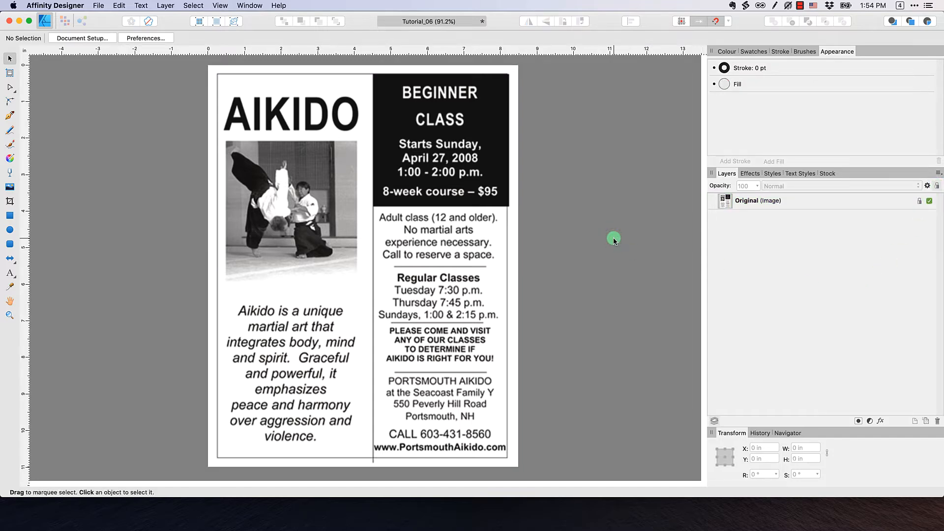
Hide the Original layer and display the page margins on the blank Letter page
click(929, 201)
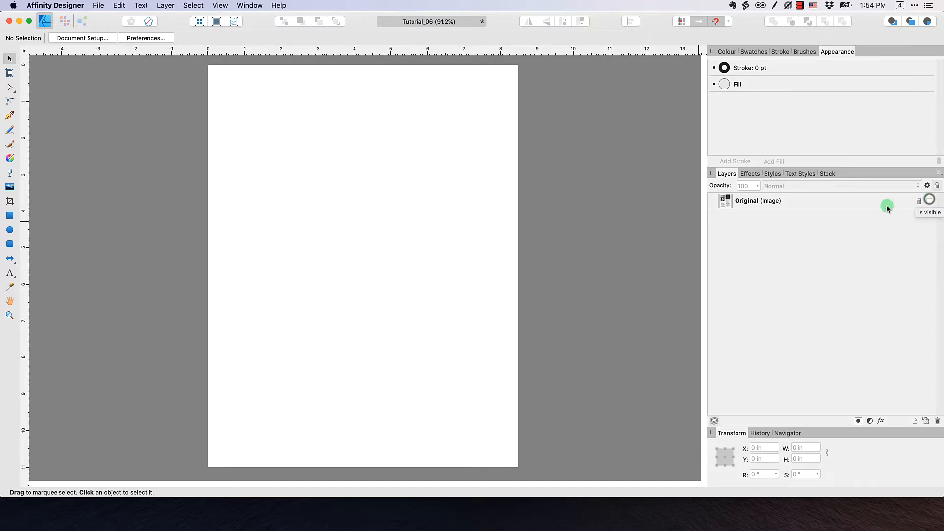
click(219, 5)
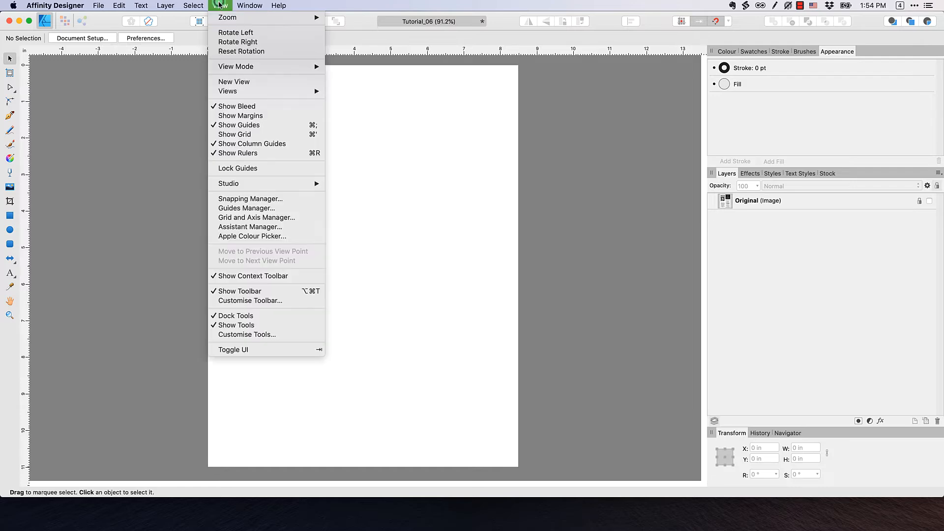
click(252, 117)
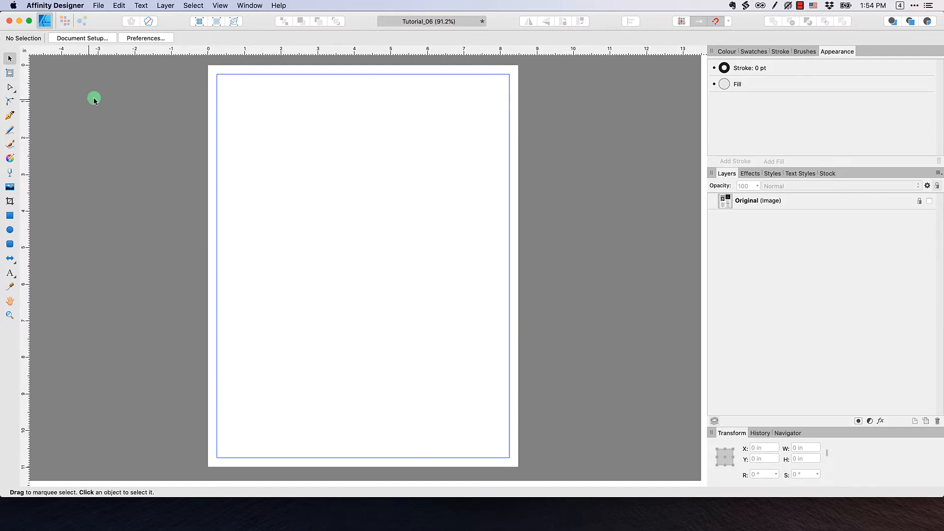
click(930, 200)
click(929, 201)
click(930, 201)
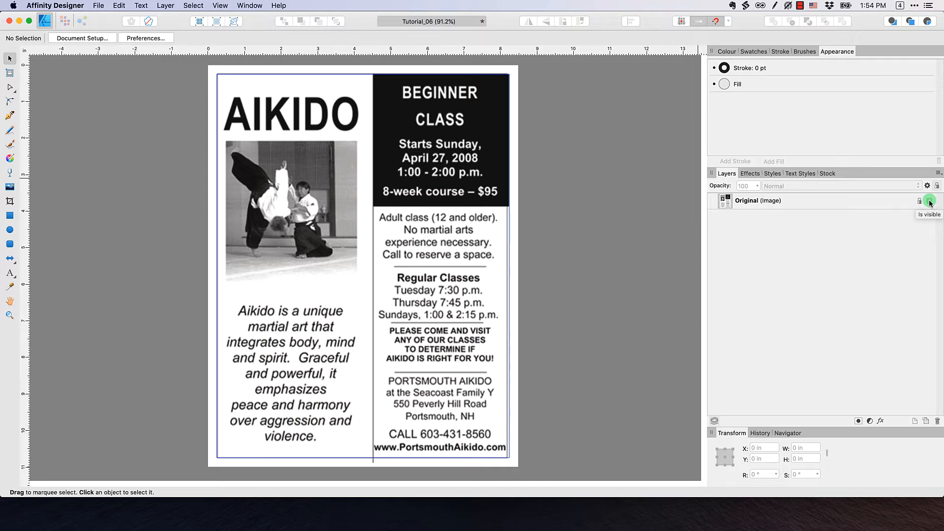
click(930, 201)
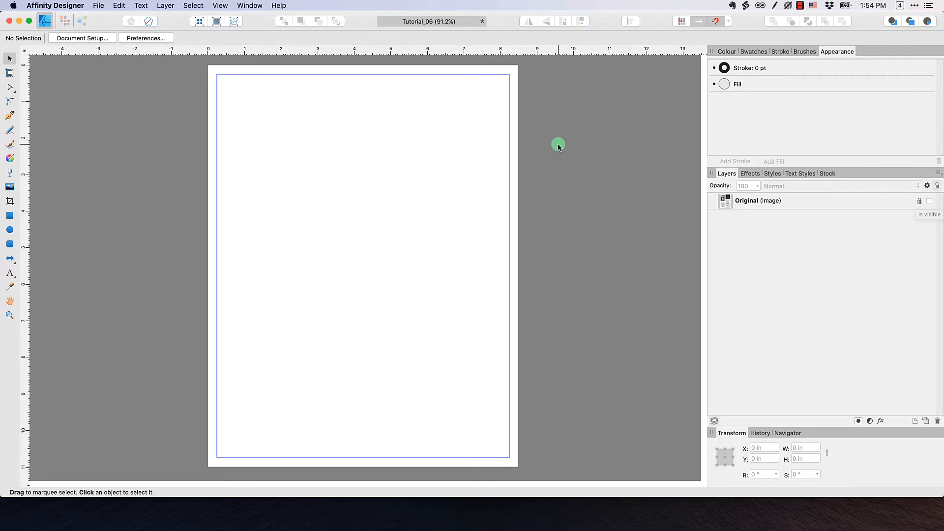
click(220, 5)
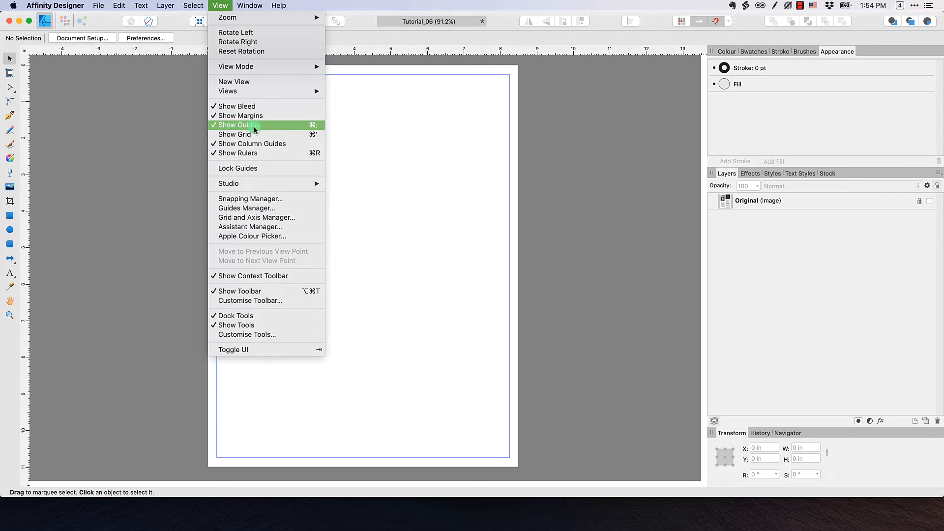
click(156, 119)
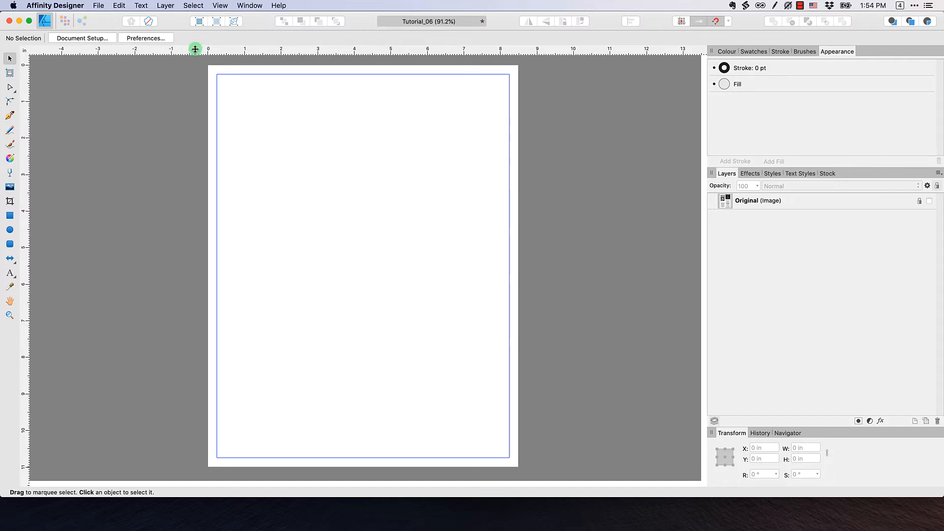
Add guides 0.25 in inside the top, bottom, left and right page edges
drag(195, 50, 191, 74)
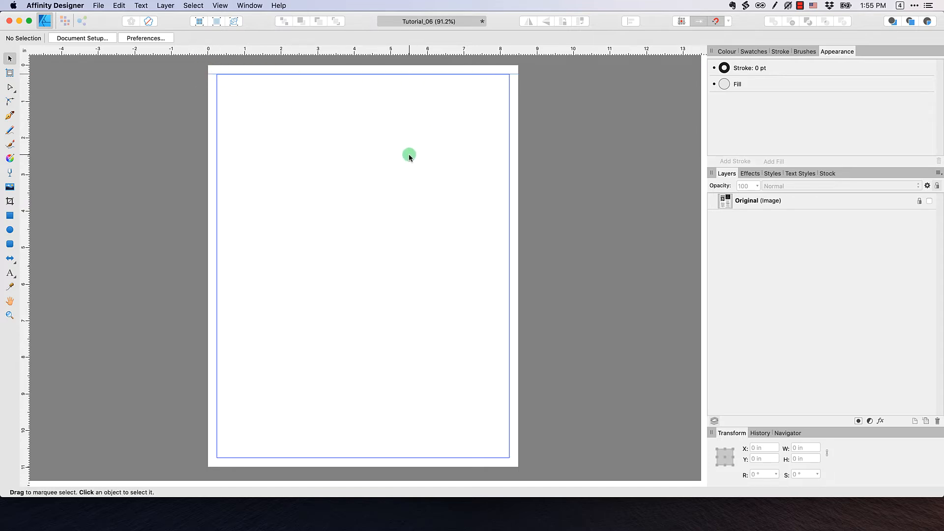
click(716, 24)
drag(395, 50, 404, 458)
drag(23, 218, 519, 214)
mouse_move(518, 176)
mouse_down()
mouse_move(502, 177)
mouse_move(510, 175)
mouse_up()
drag(22, 229, 221, 223)
click(141, 215)
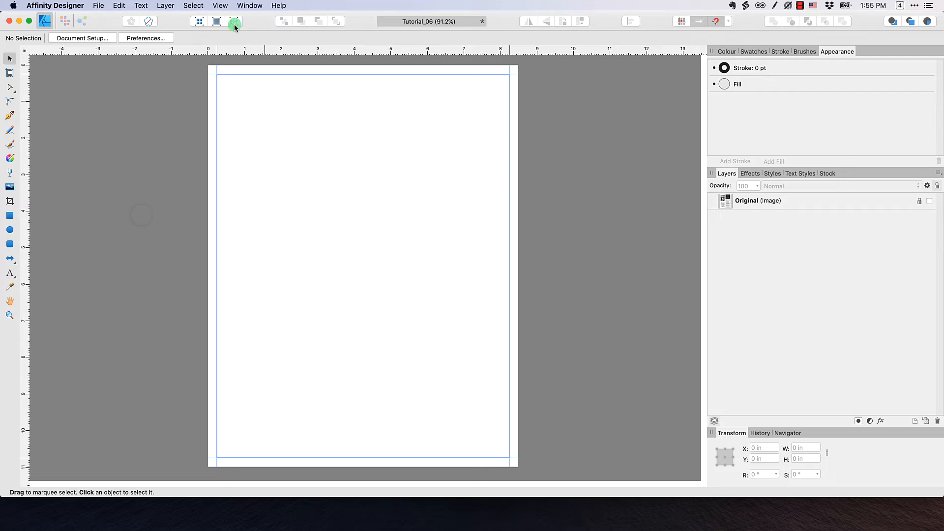
Turn off the page margins and make the Original flyer image visible again
click(220, 5)
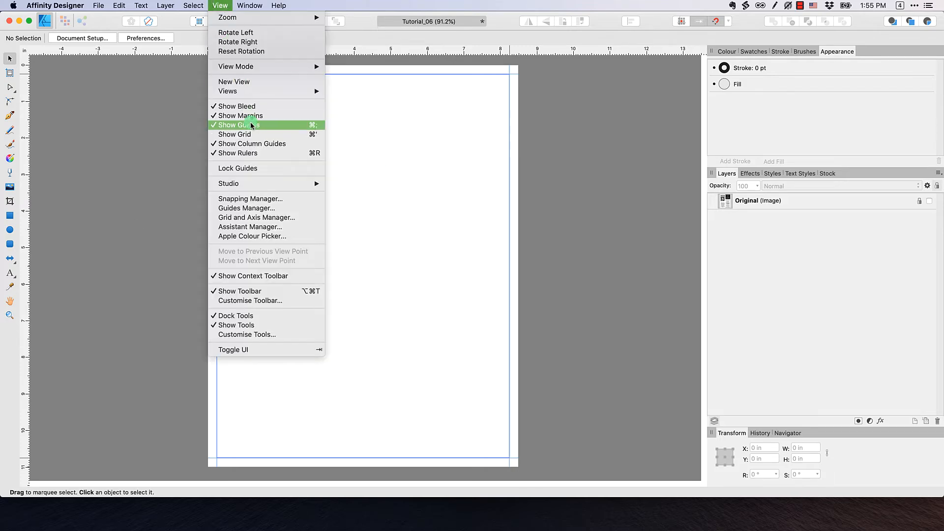
click(250, 115)
click(152, 150)
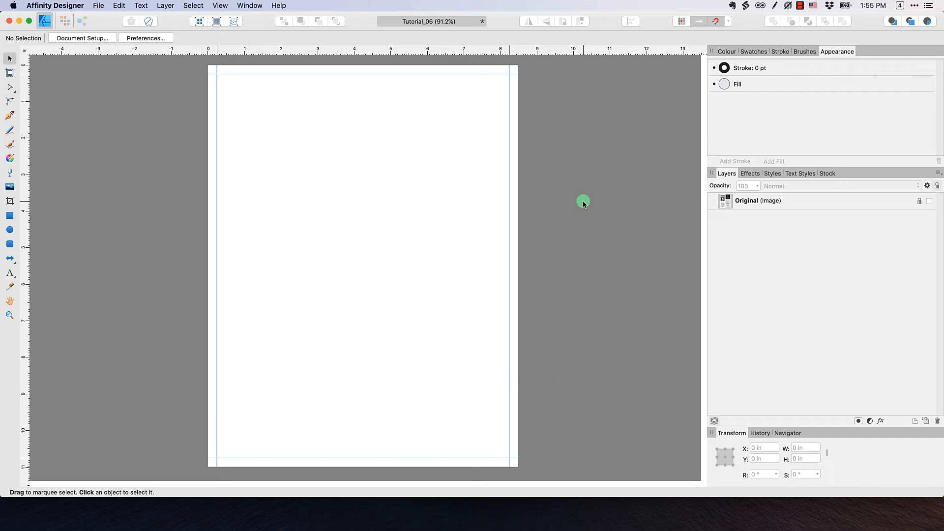
click(930, 201)
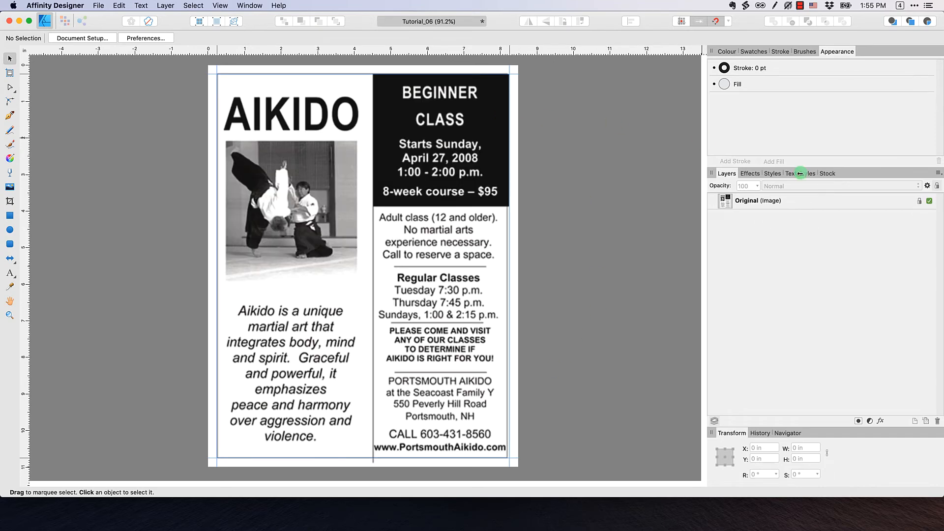
click(220, 6)
click(109, 159)
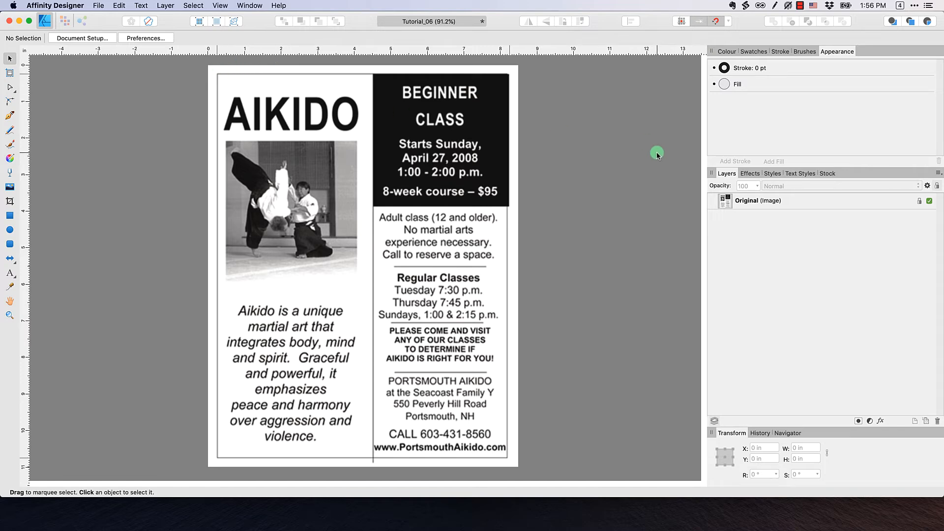
Add a layer below Original, name it Recreation, and hide the Original image
click(916, 421)
drag(753, 200, 748, 250)
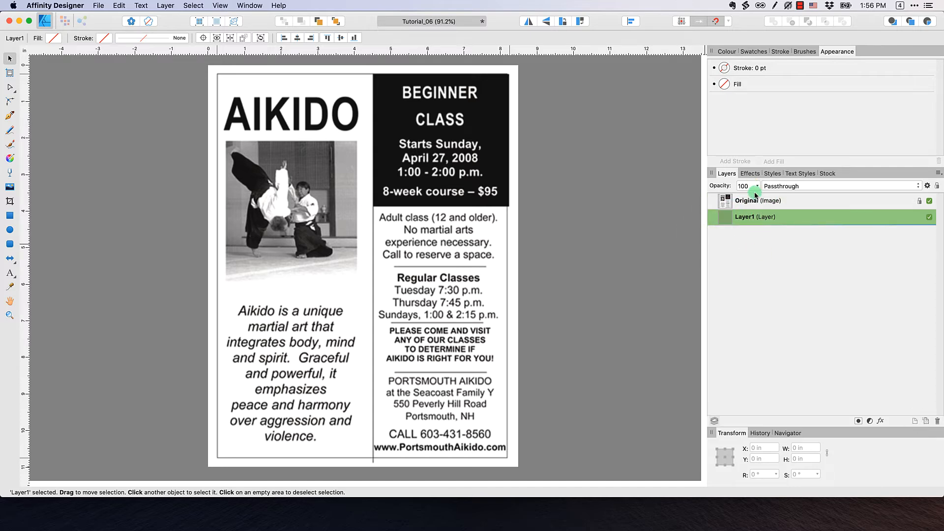
double_click(750, 218)
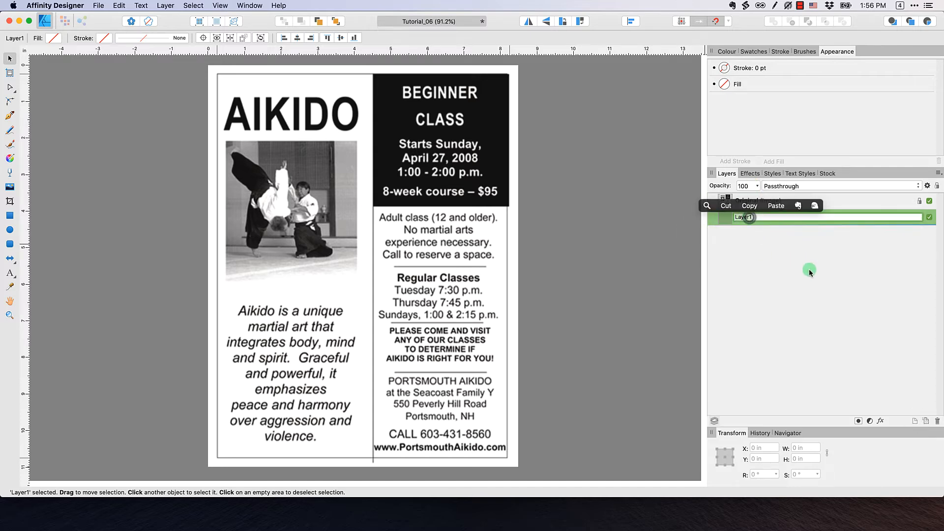
text(Recreation)
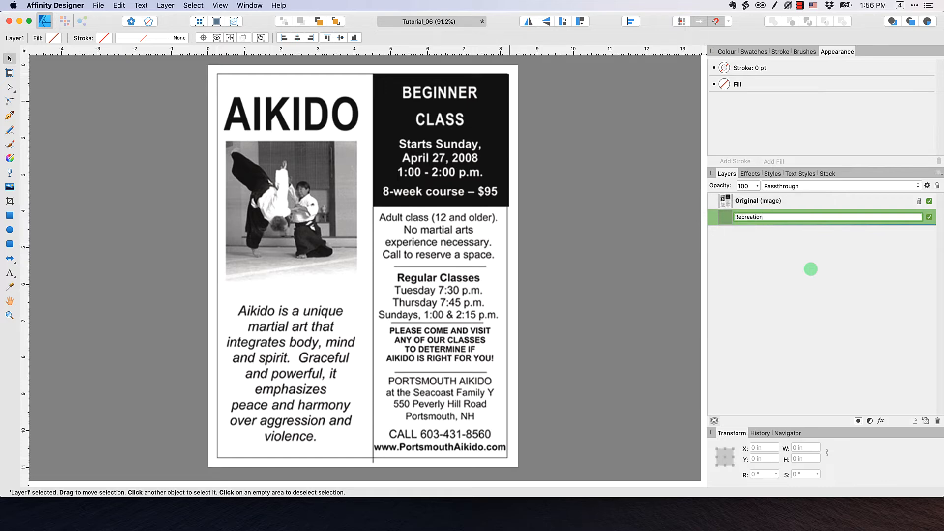
key(Return)
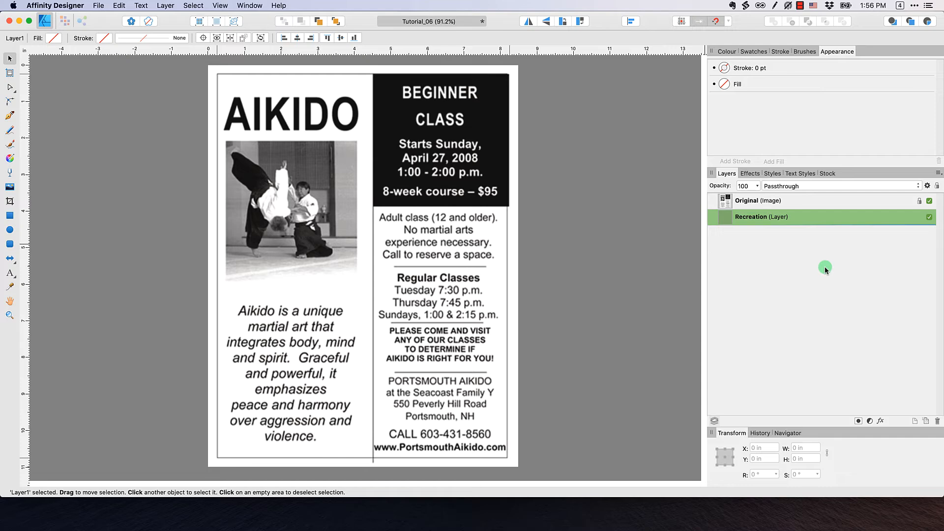
click(929, 202)
click(596, 219)
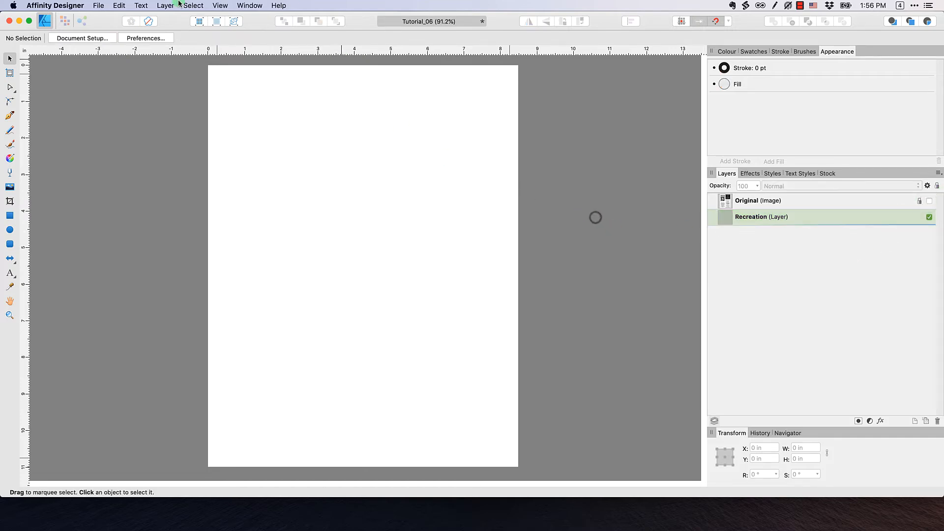
Show the guides and draw a rectangle snapped inside them at 0.25 in
click(217, 6)
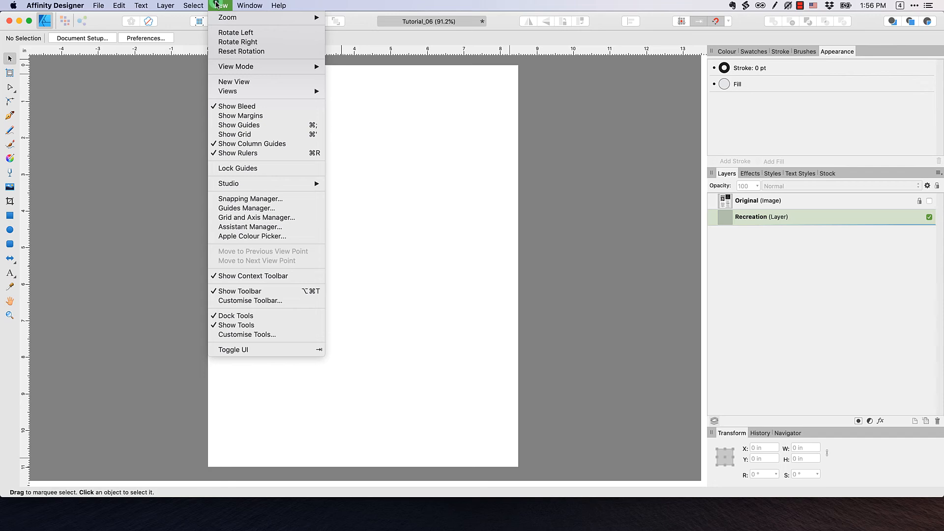
click(257, 125)
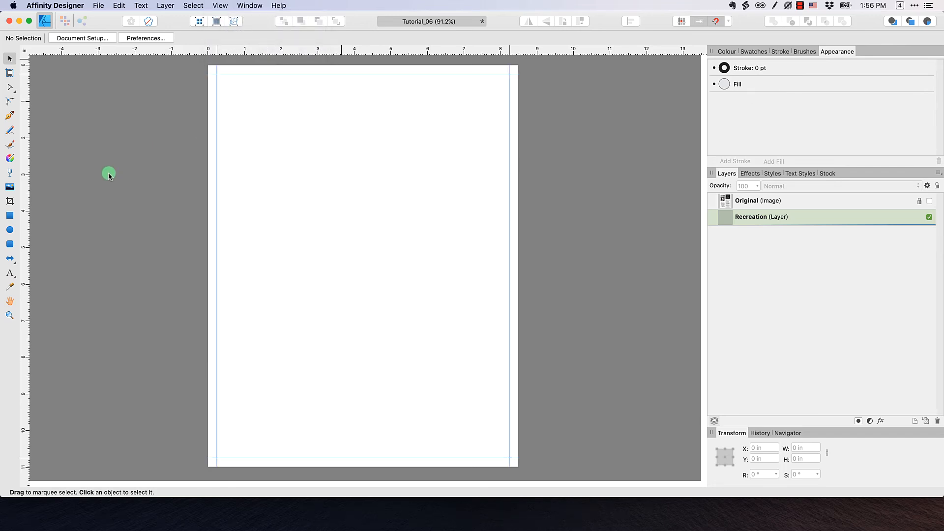
click(10, 216)
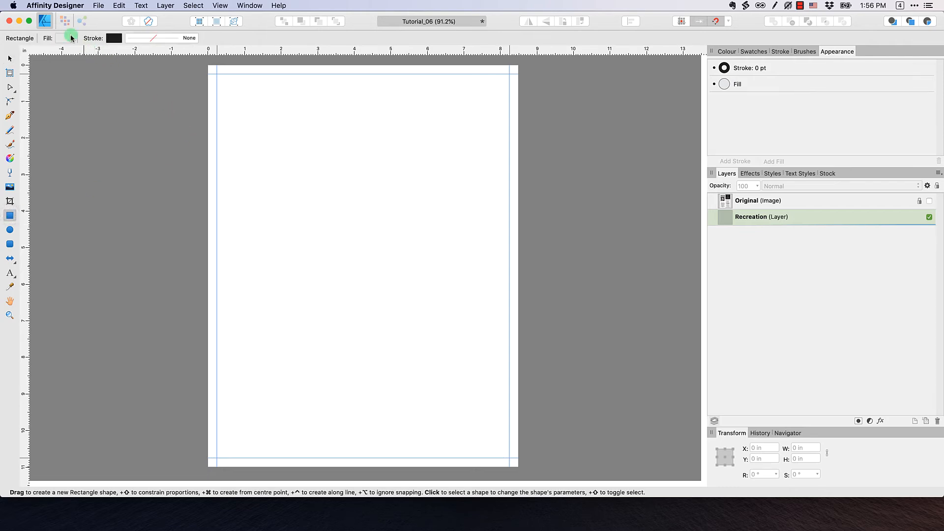
drag(225, 82, 415, 318)
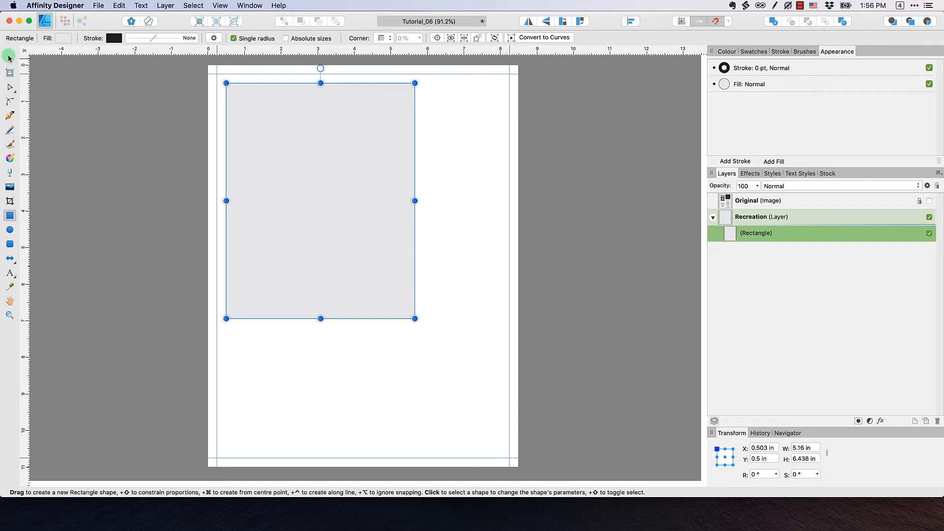
click(10, 58)
drag(301, 133, 289, 131)
drag(404, 191, 510, 192)
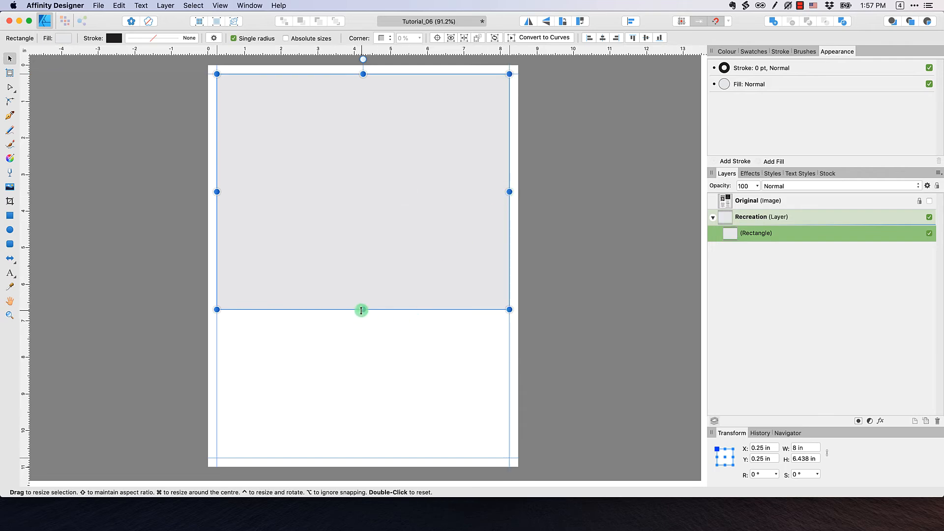
drag(361, 311, 350, 458)
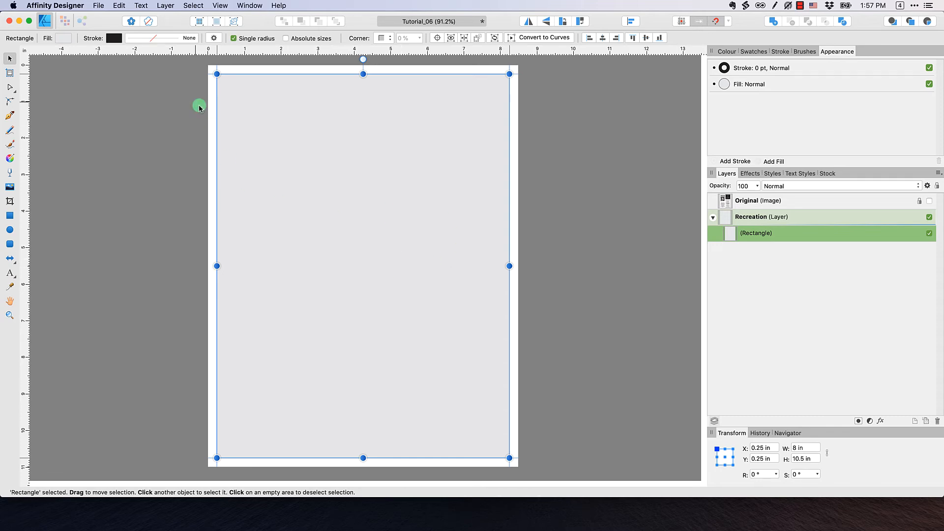
Remove the rectangle's fill and give it a 1 pt stroke
click(64, 39)
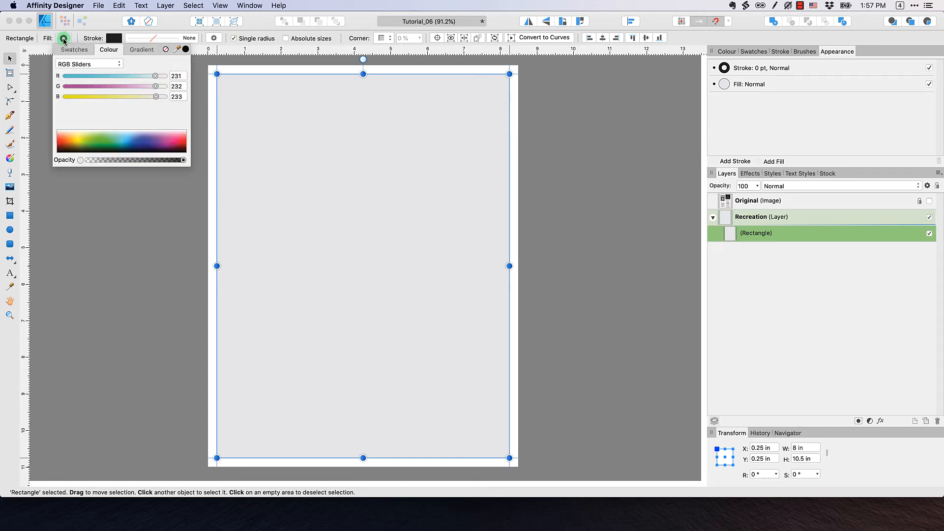
click(166, 50)
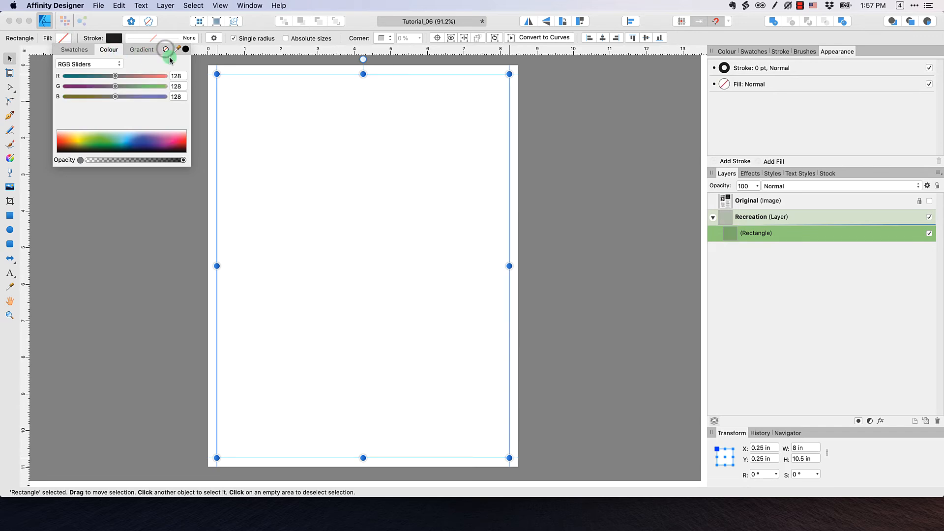
click(110, 38)
click(173, 38)
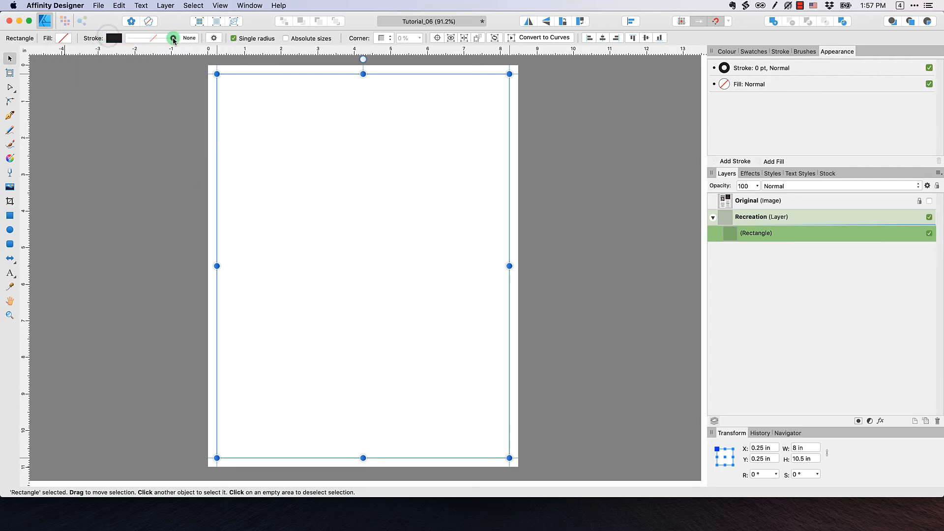
click(173, 39)
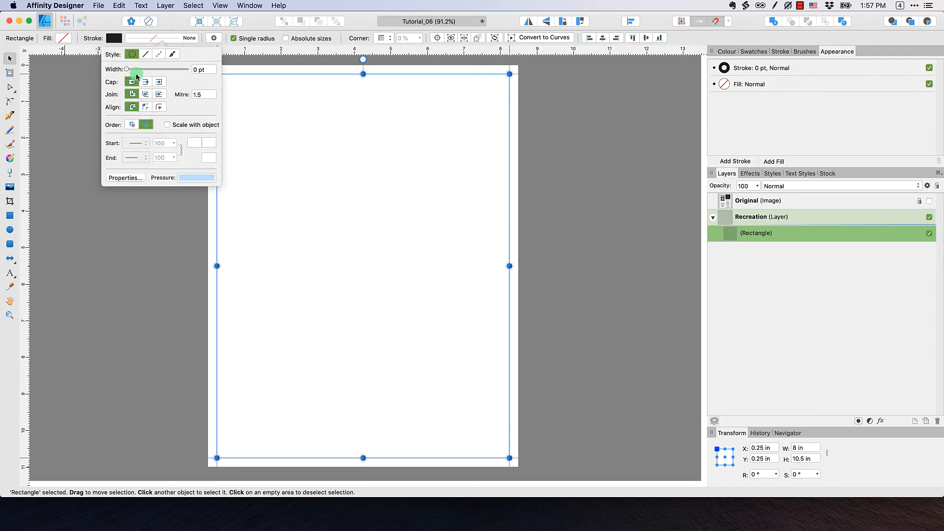
drag(212, 71, 178, 64)
text(1)
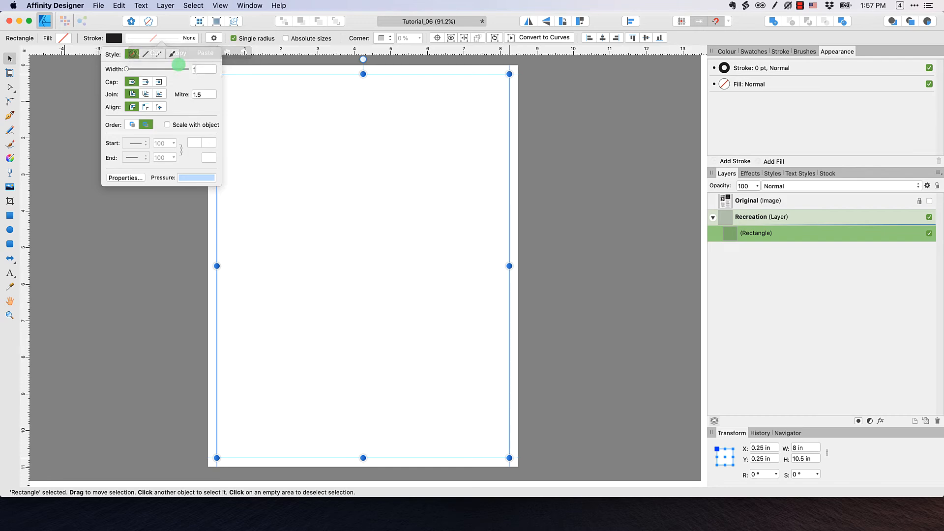
key(Return)
click(169, 274)
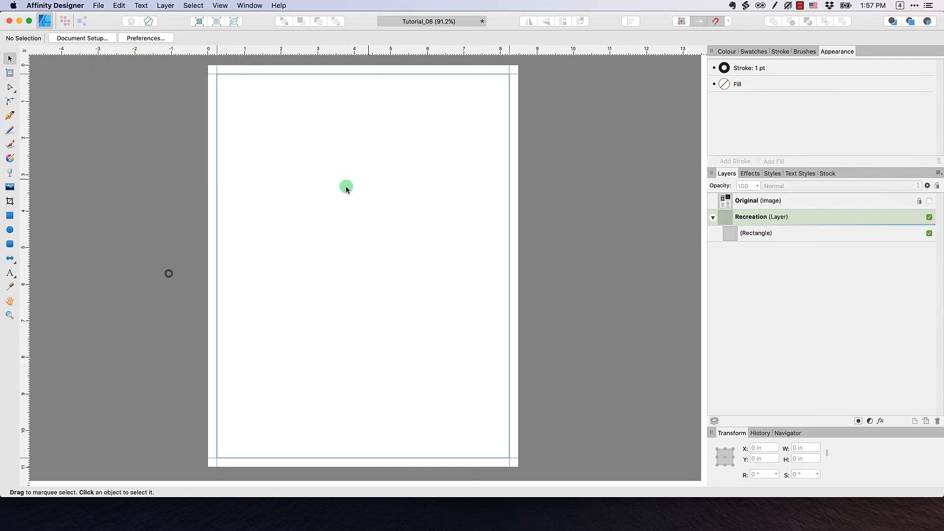
Hide the guides and rename the rectangle layer to Border
click(220, 5)
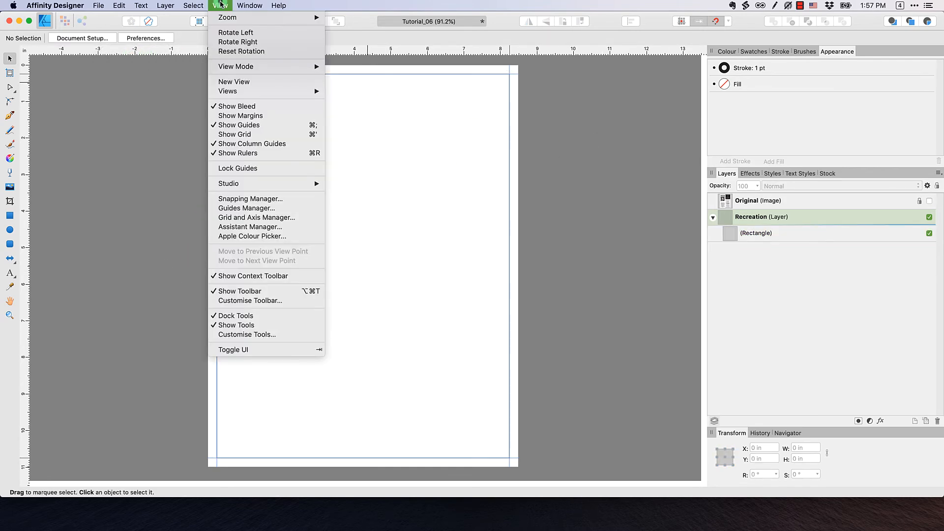
click(247, 124)
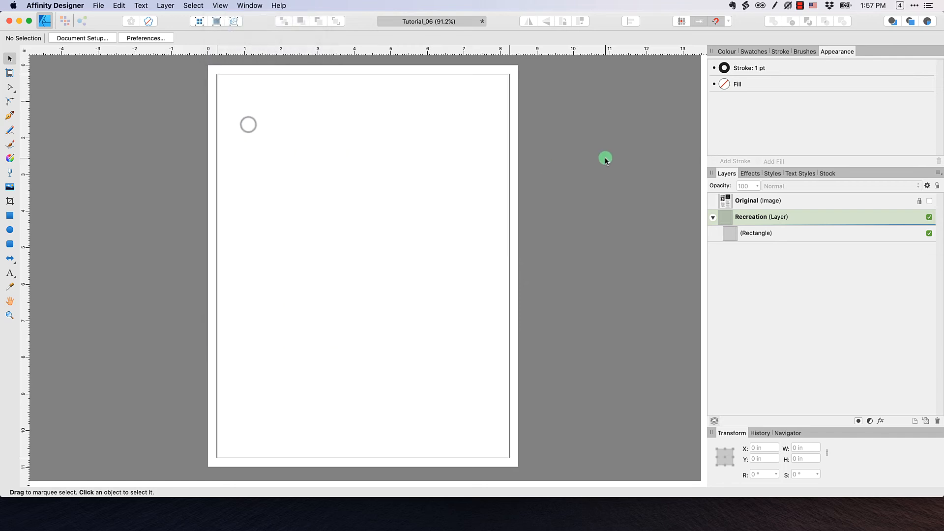
click(605, 158)
click(750, 235)
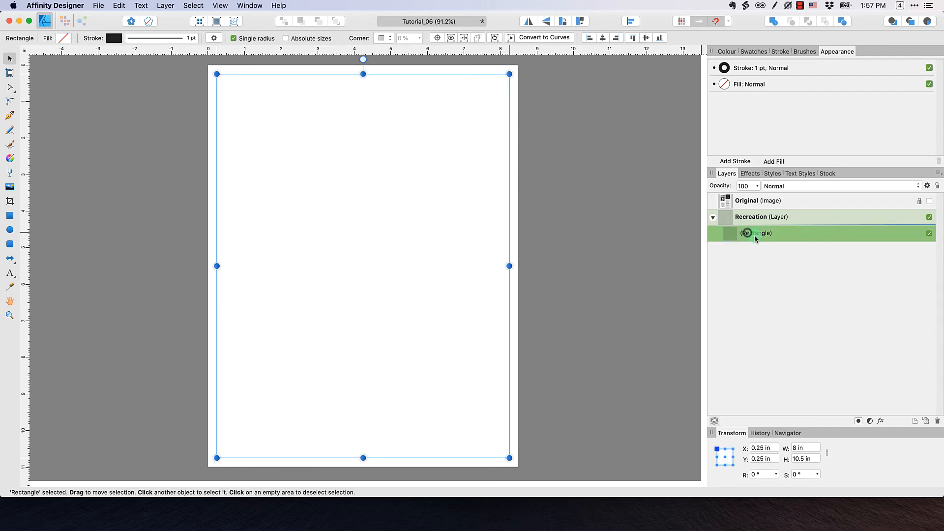
double_click(753, 235)
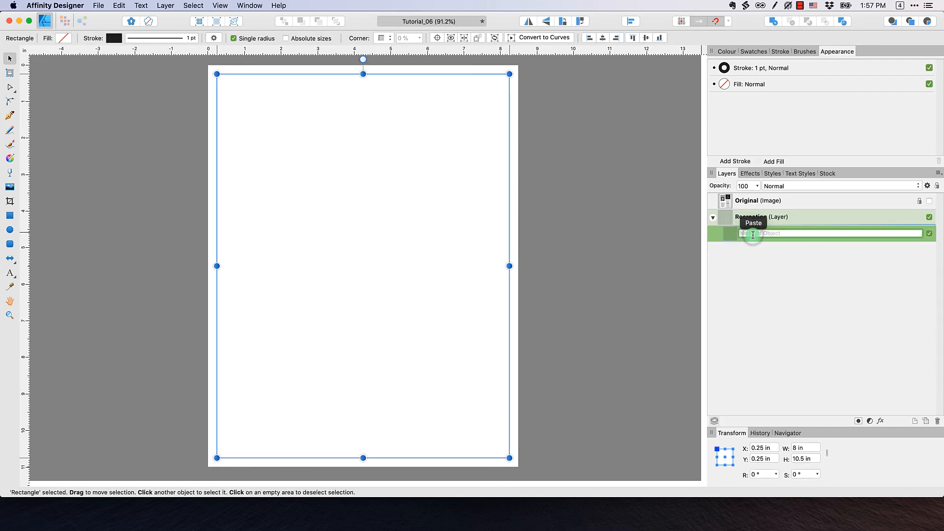
text(Border)
key(Return)
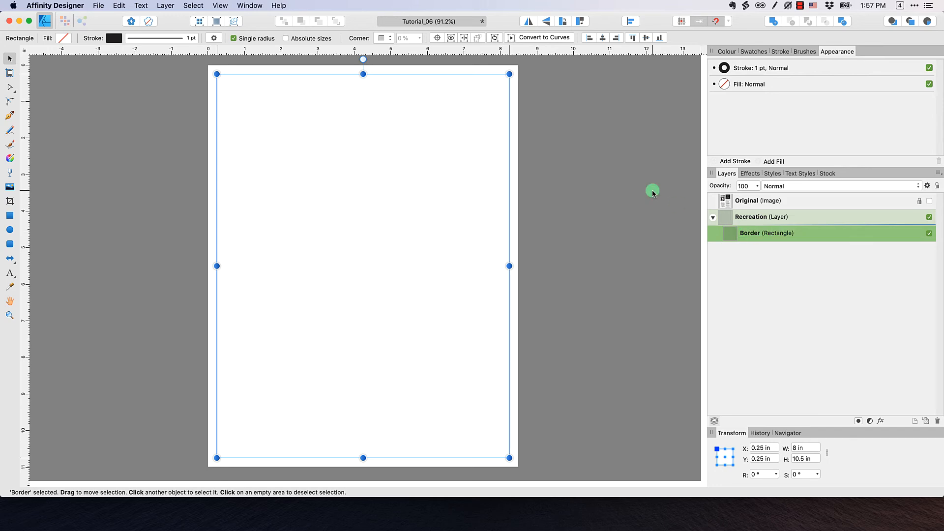
click(610, 203)
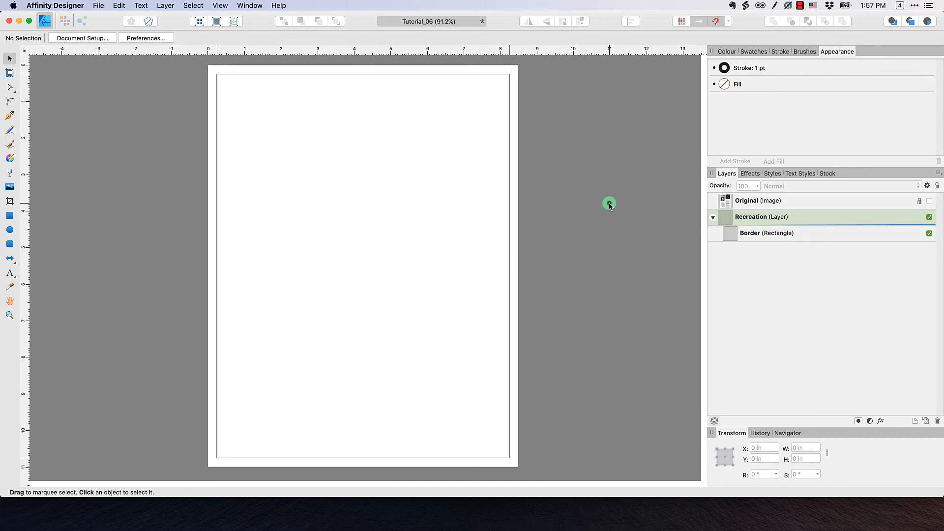
Make the Original flyer layer visible and turn page guides back on
click(929, 202)
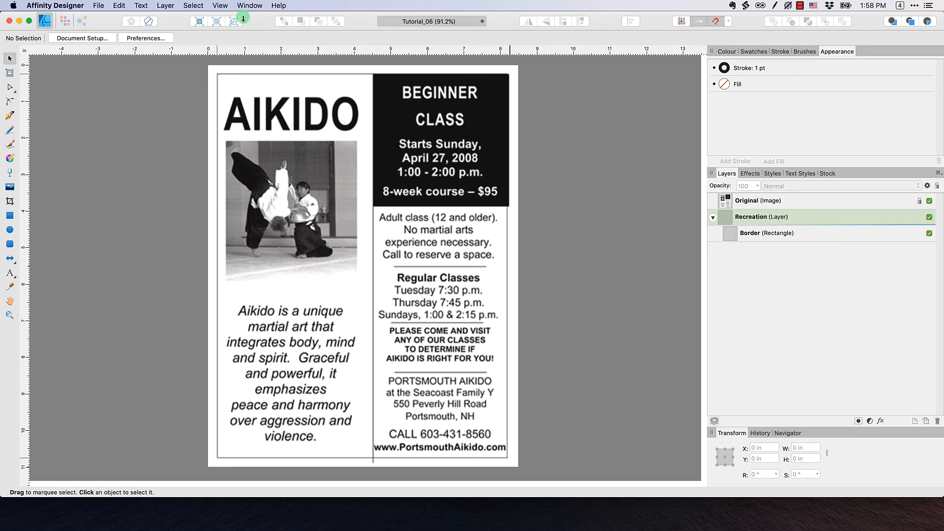
click(216, 7)
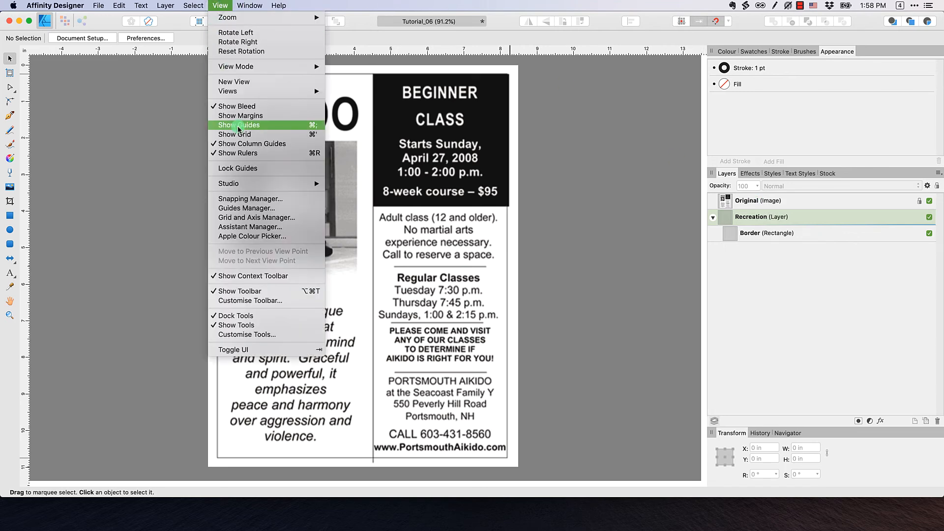
click(238, 129)
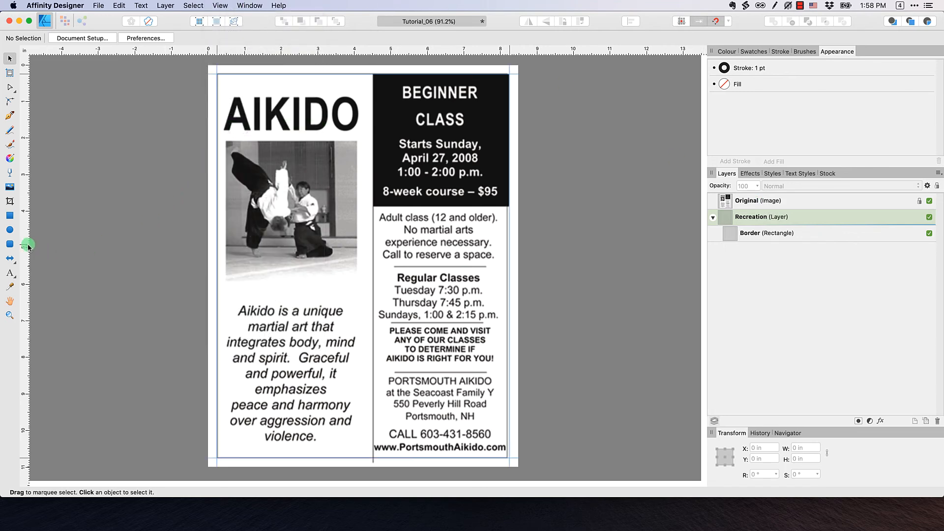
Place a vertical guide at 4.525 in on the flyer's column divider, then hide Original
drag(28, 244, 374, 258)
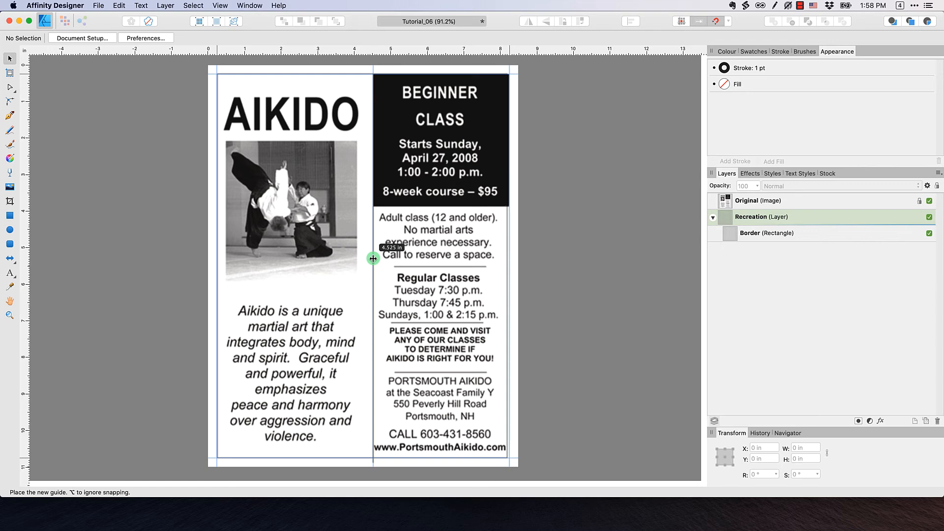
drag(373, 258, 373, 258)
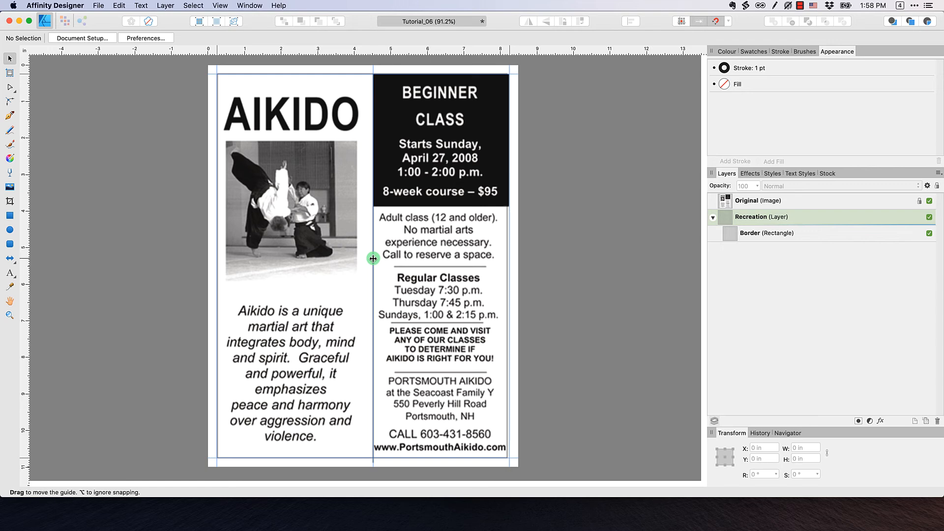
click(929, 201)
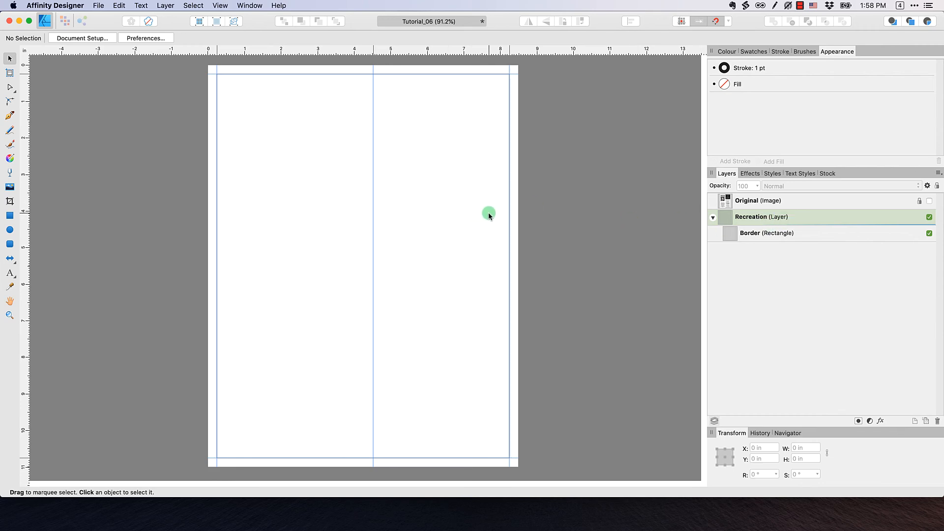
Draw a straight vertical line along the guide from page top to page bottom with the Pen in Line Mode
click(9, 116)
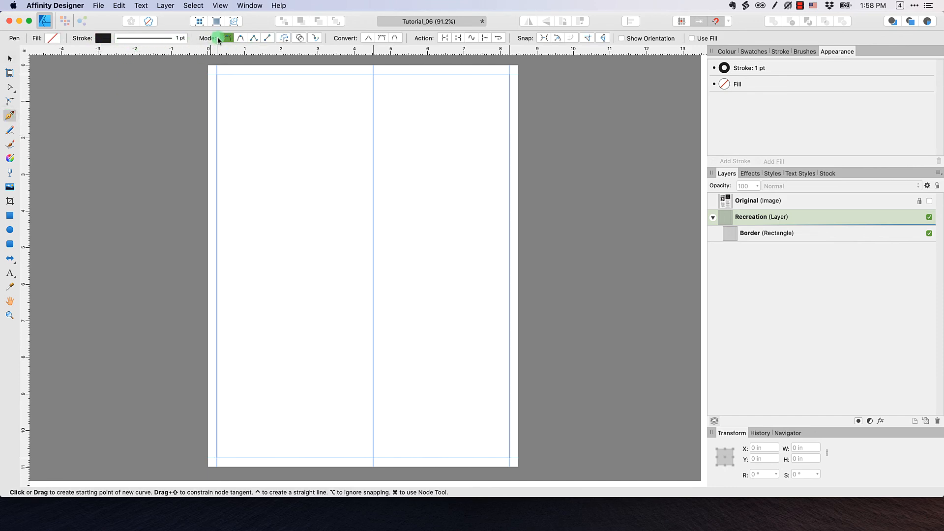
click(268, 39)
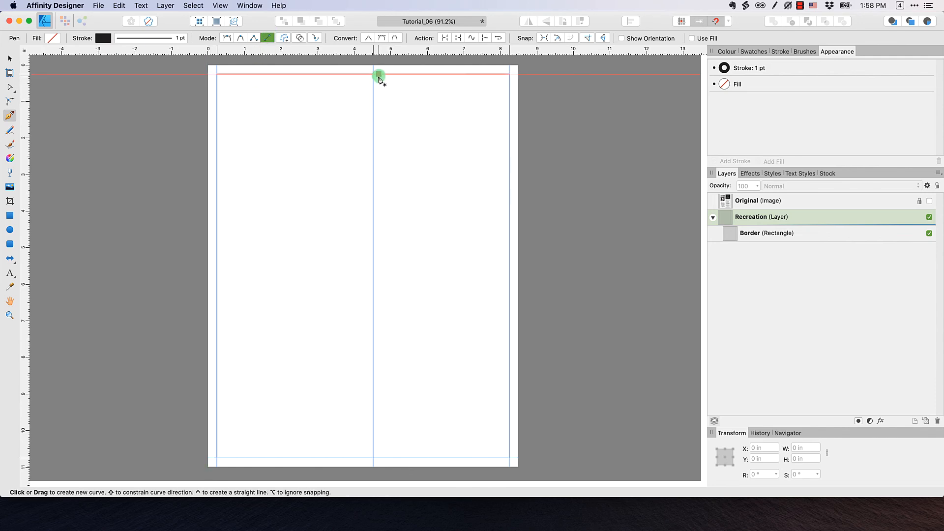
click(374, 74)
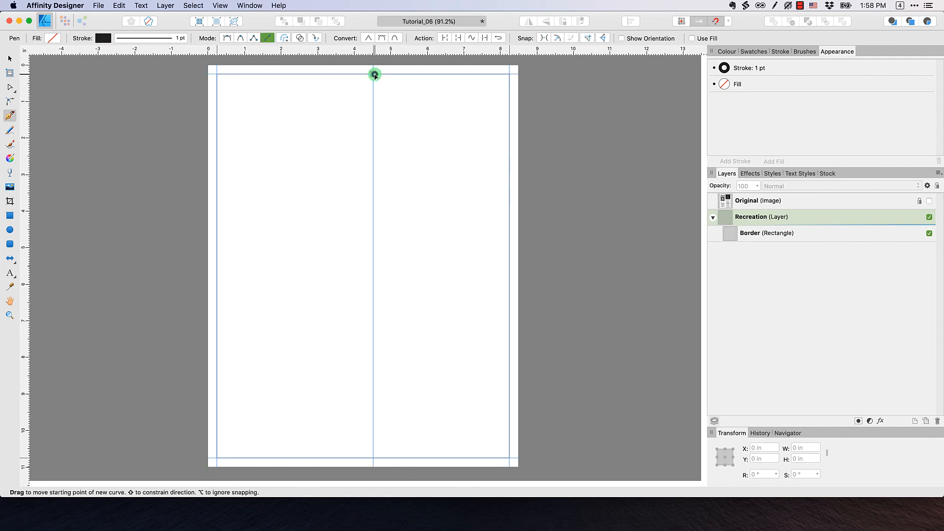
click(373, 458)
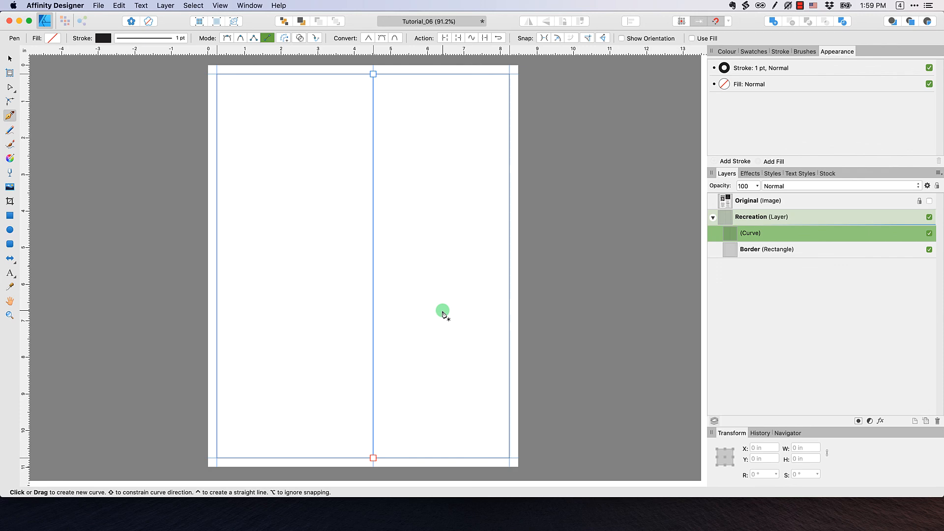
Hide the page guides and deselect the new line
click(220, 5)
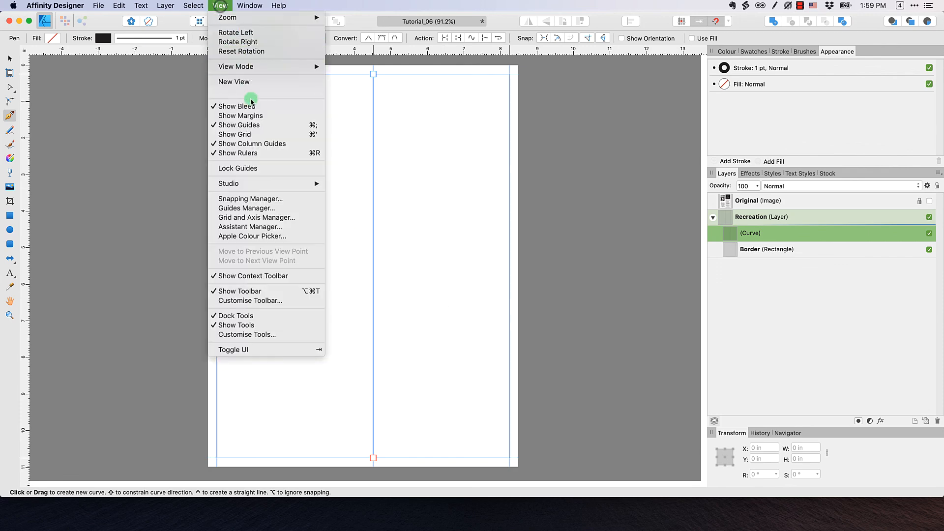
click(250, 125)
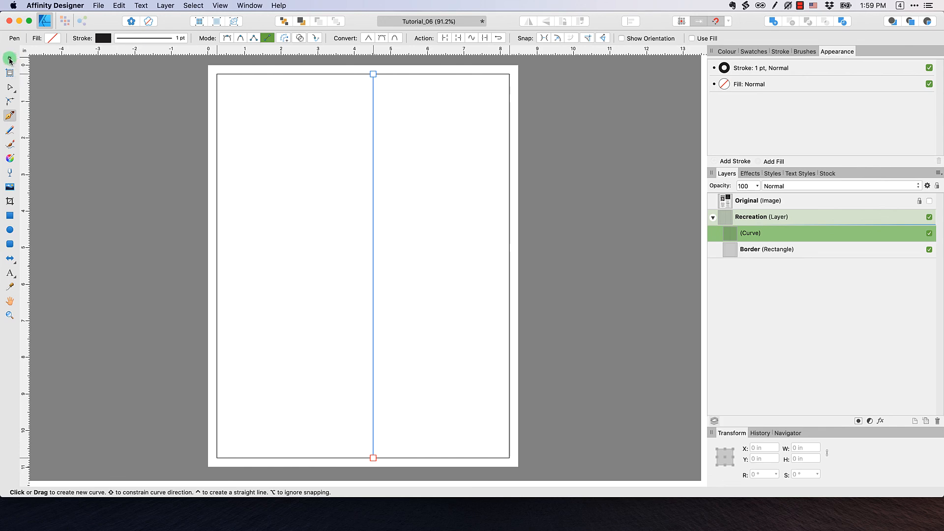
click(10, 59)
click(320, 161)
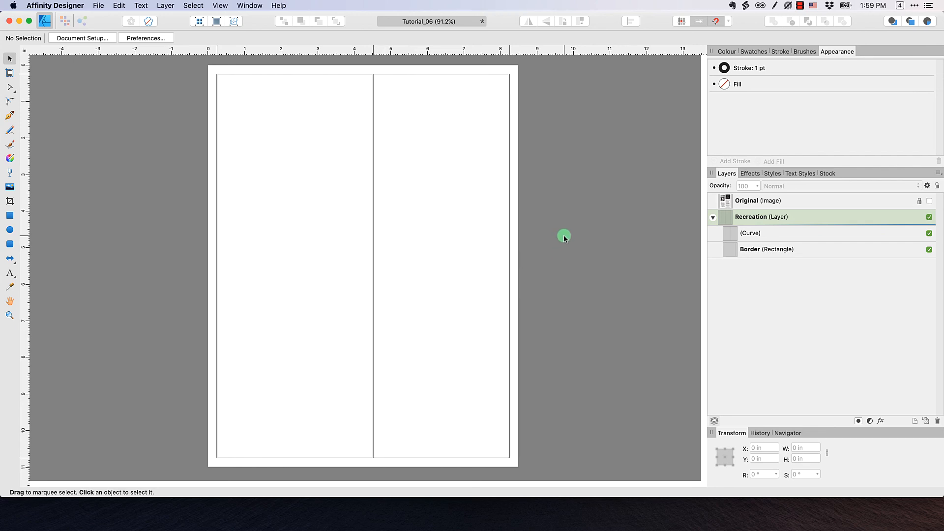
Rename the new line's layer to 'Vertical Divider'
click(775, 233)
click(780, 250)
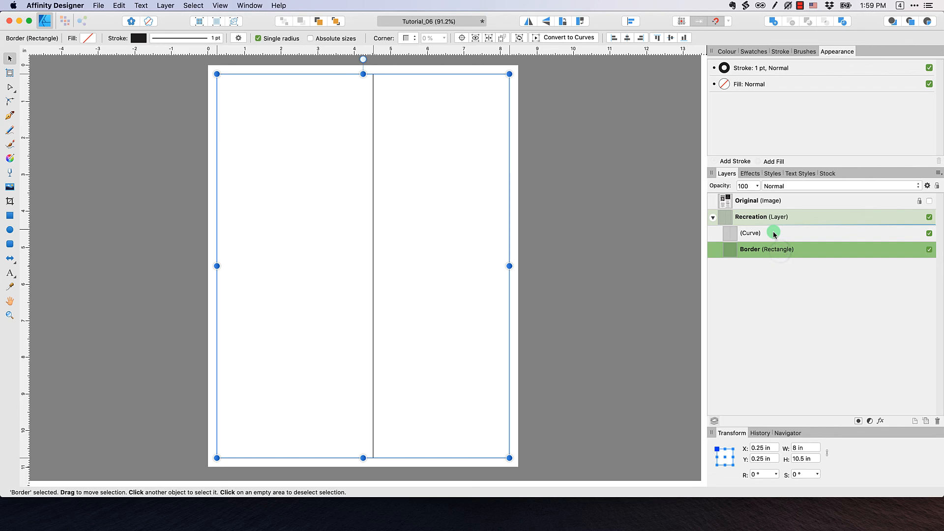
double_click(773, 235)
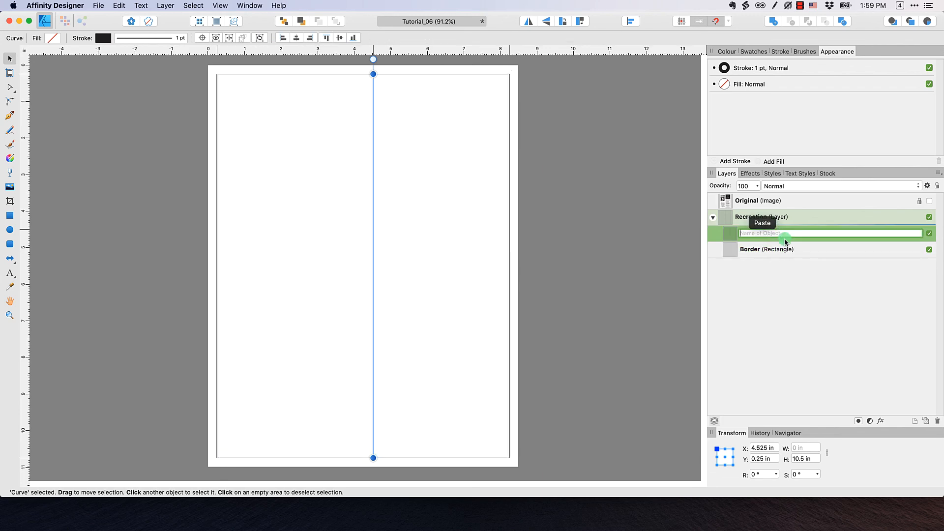
text(Vertical Divider)
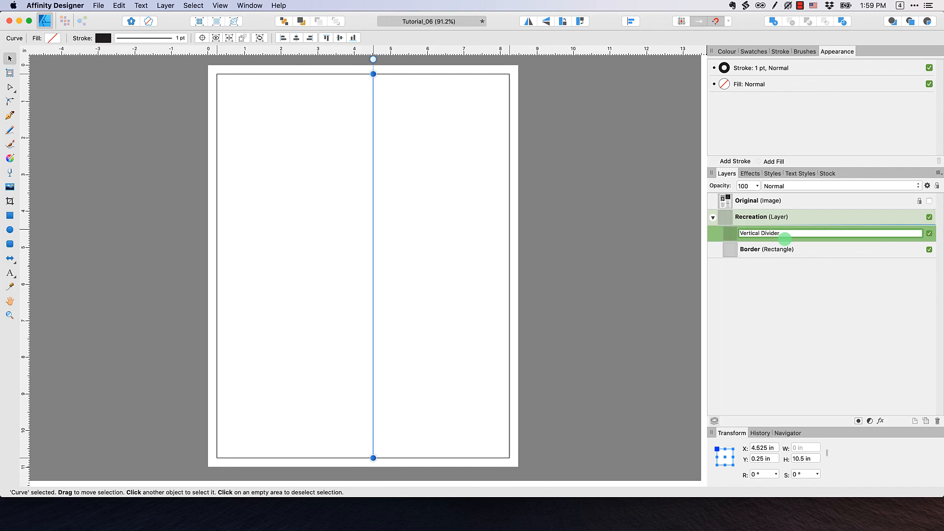
click(803, 295)
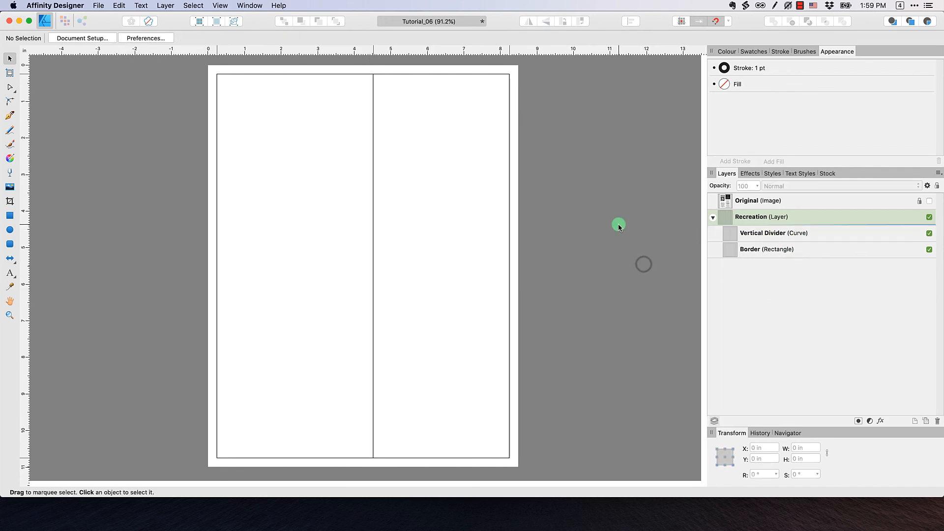